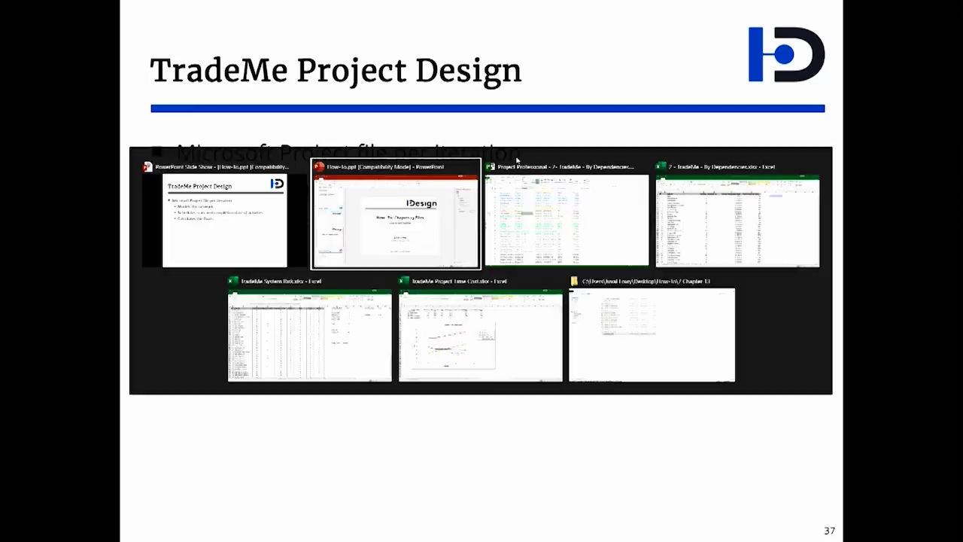
Switch to the TradeMe By Dependencies schedule in Project and compare its Gantt Chart and Detail Gantt views.
key("alt+Tab")
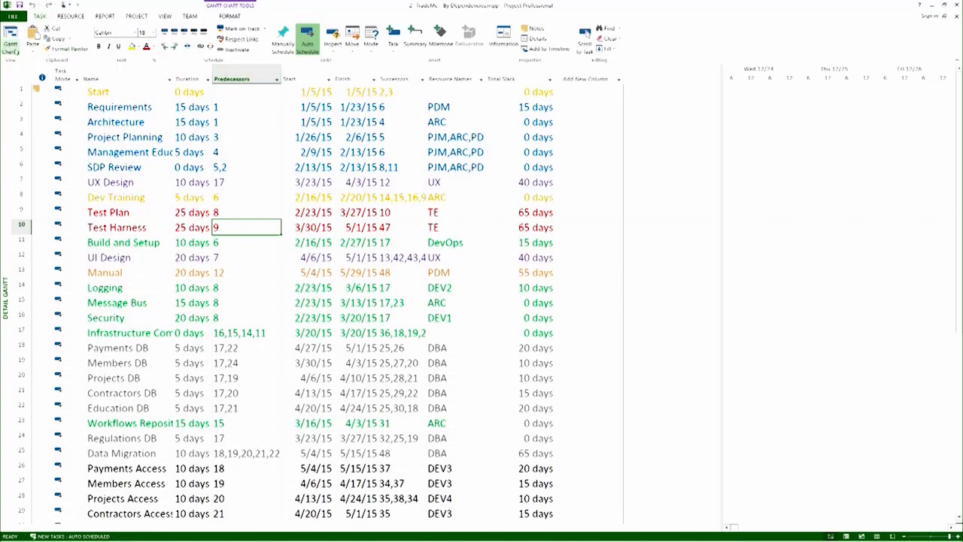
left_click(12, 50)
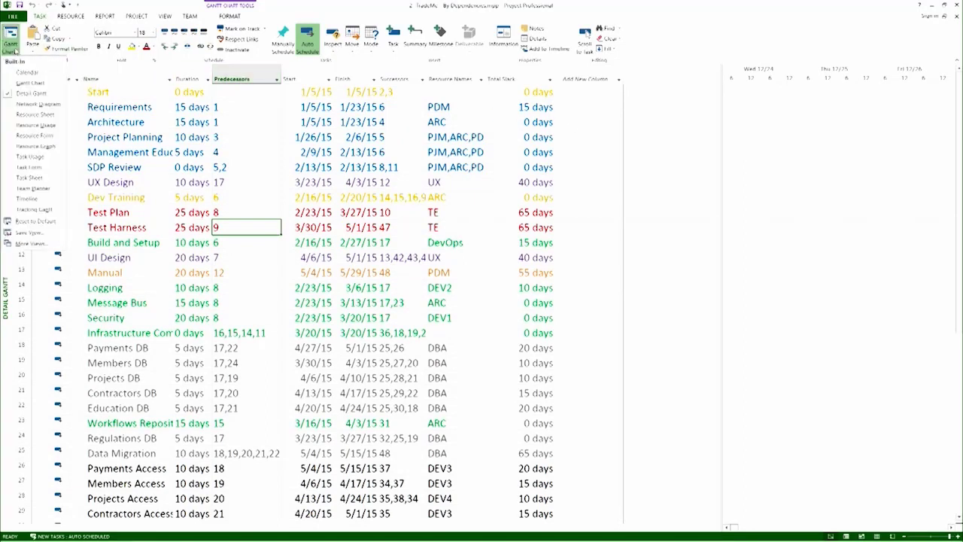
left_click(46, 83)
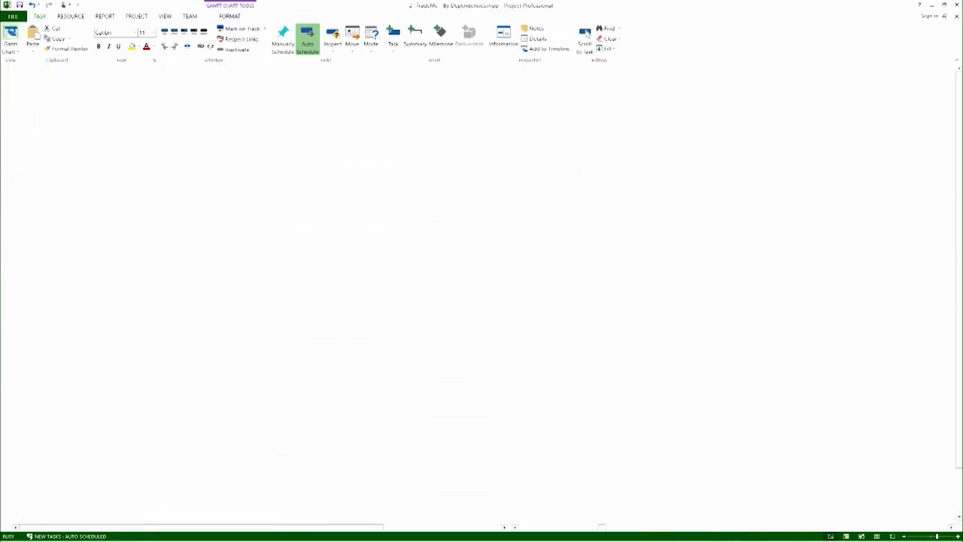
left_click(17, 47)
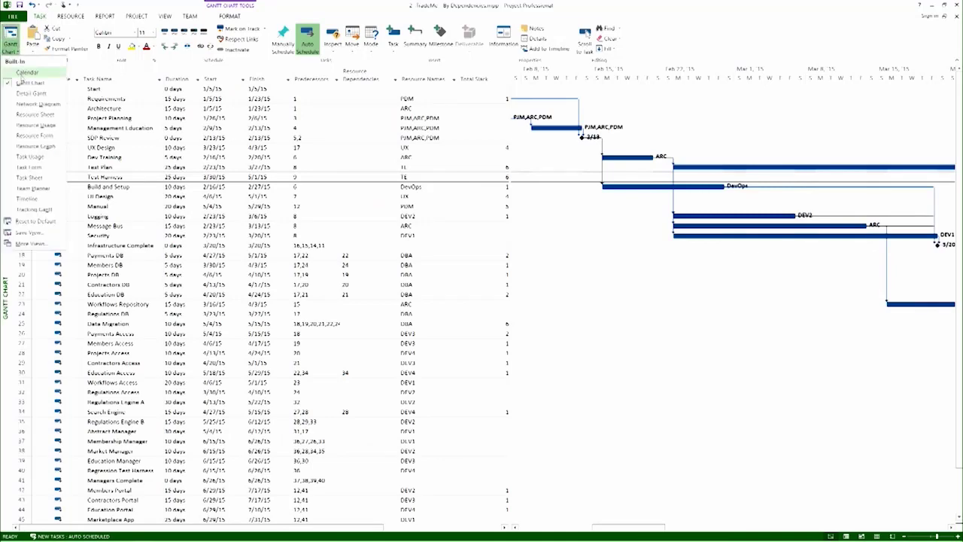
left_click(31, 92)
left_click(562, 155)
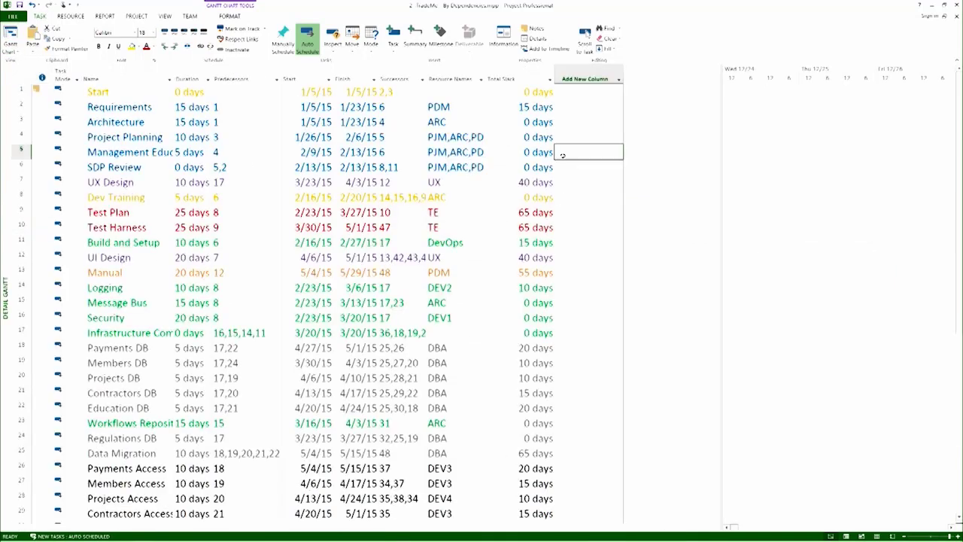
Review the Finish dates and Total Slack values of the activities in the Detail Gantt table.
left_click(352, 74)
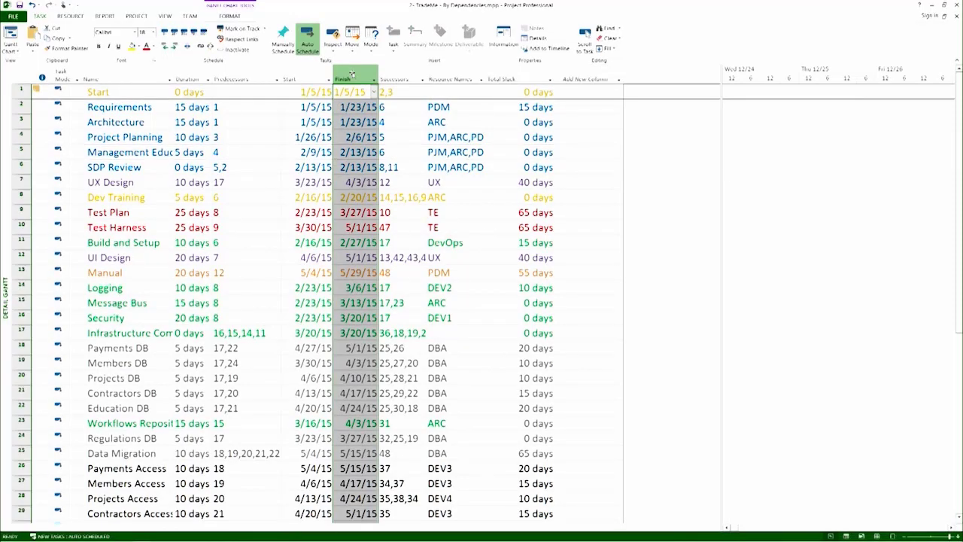
left_click(519, 82)
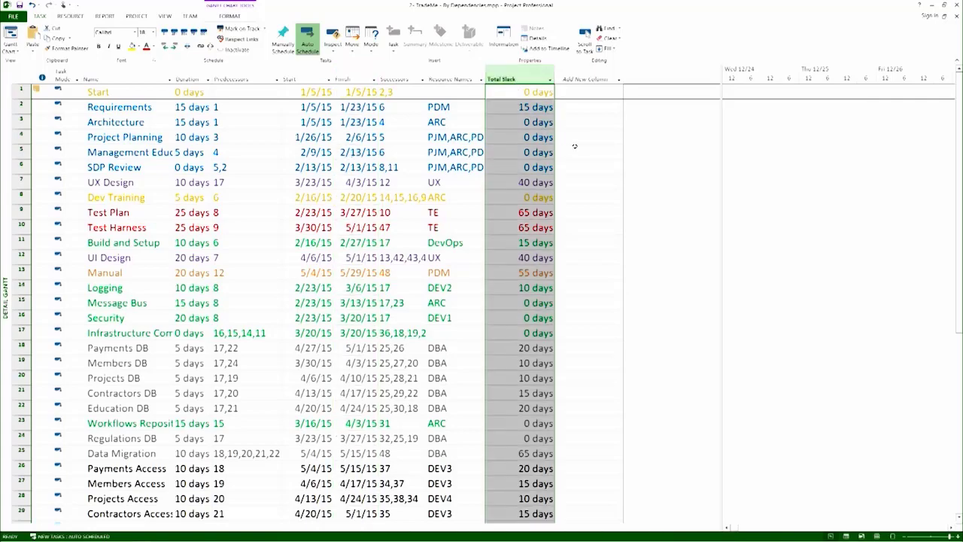
scroll(584, 131, "down", 9)
scroll(584, 128, "up", 5)
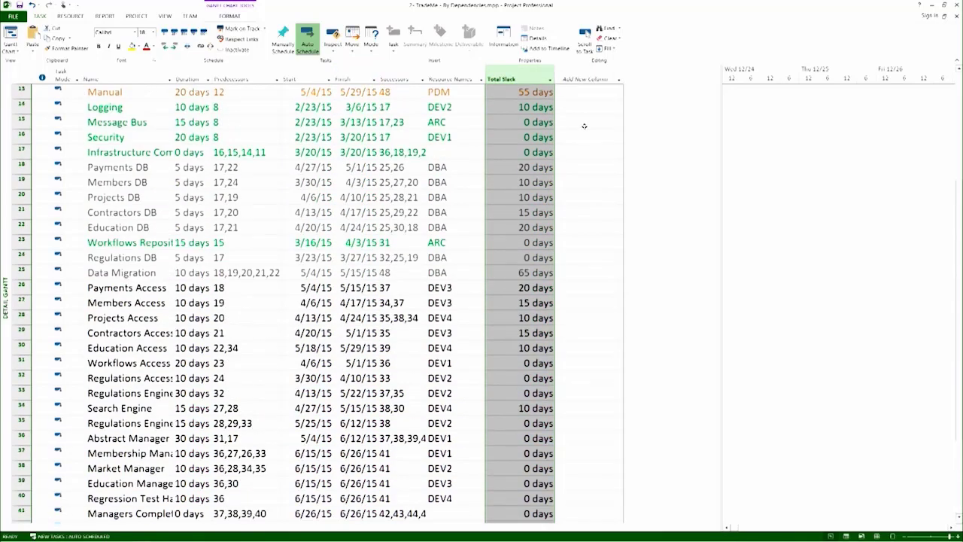
scroll(584, 126, "up", 4)
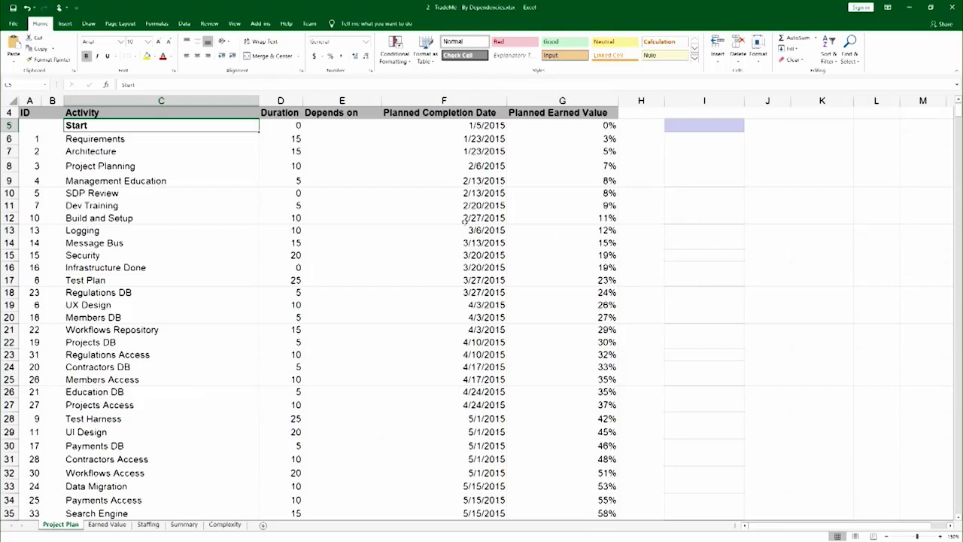
In the By Dependencies Excel workbook, review the planned completion dates and earned values, including the Planned Earned Value chart.
left_click_drag(477, 124, 536, 432)
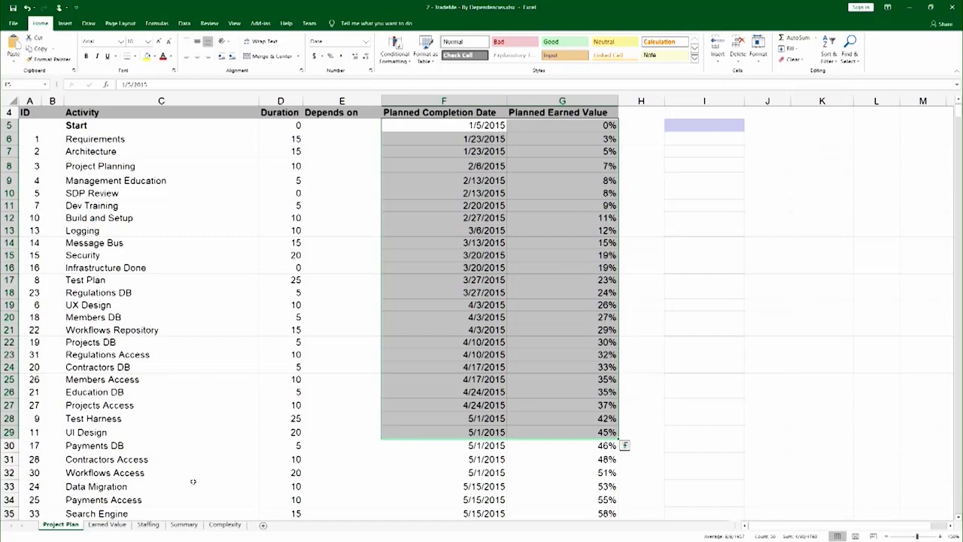
left_click(120, 526)
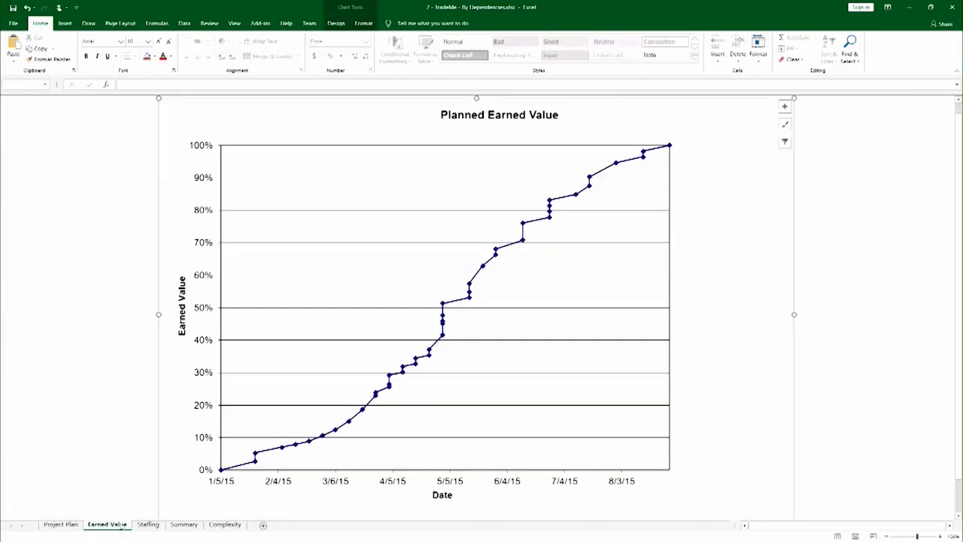
Examine the Staffing sheet's headcount per role and date, its cost columns and its staffing chart.
left_click(148, 524)
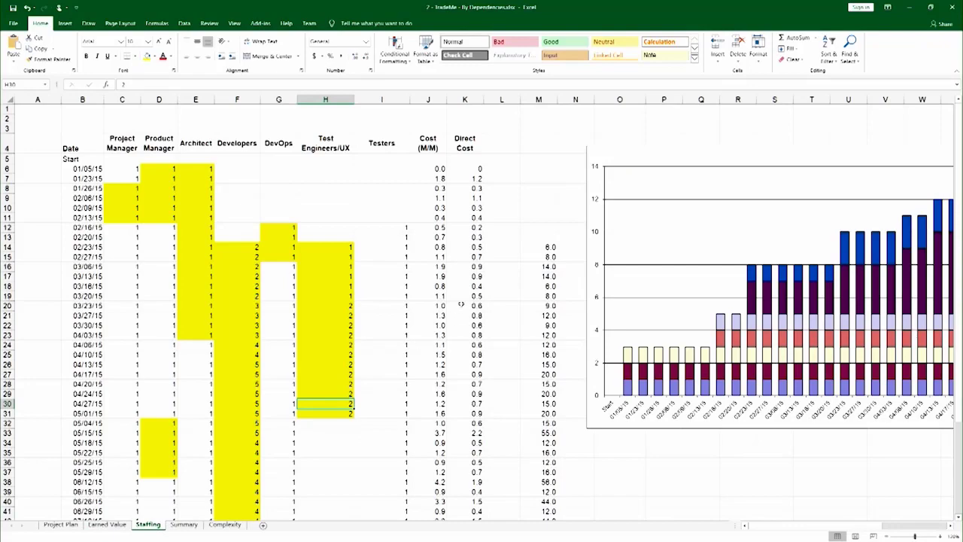
scroll(461, 305, "down", 3)
scroll(473, 277, "up", 2)
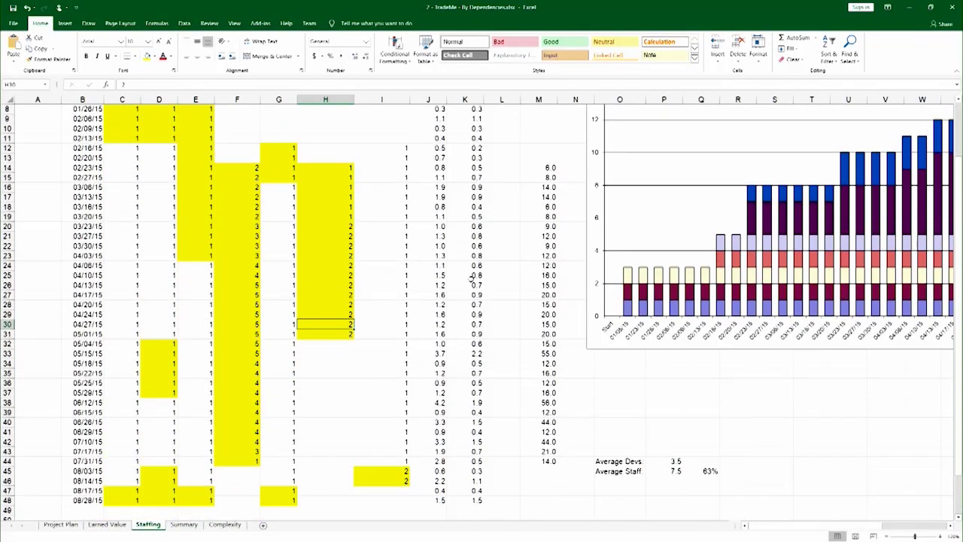
scroll(474, 278, "up", 2)
scroll(475, 276, "down", 3)
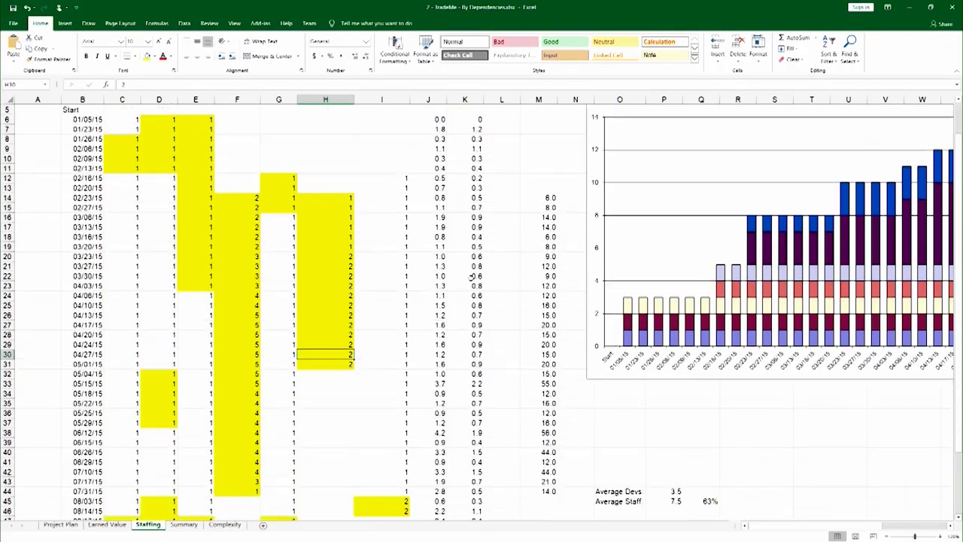
scroll(461, 386, "up", 4)
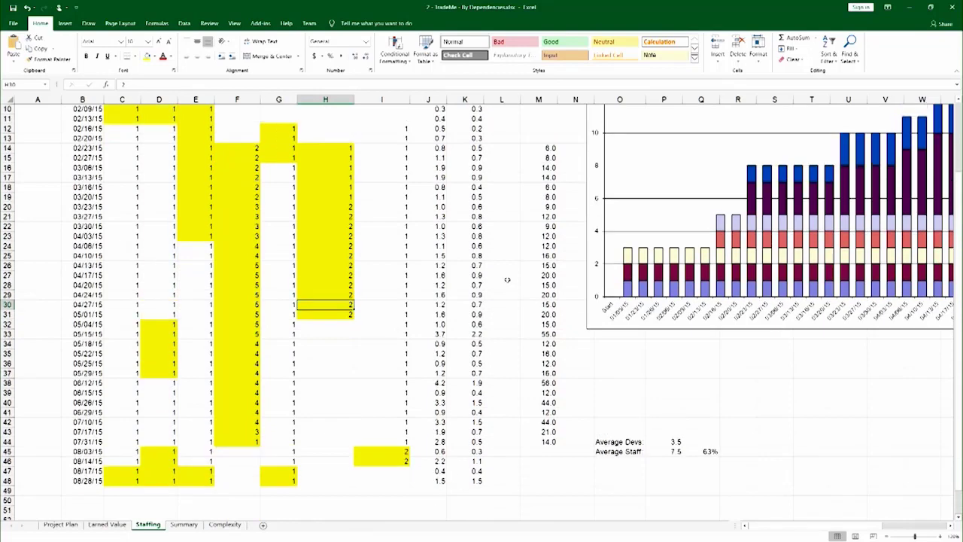
scroll(510, 257, "up", 1)
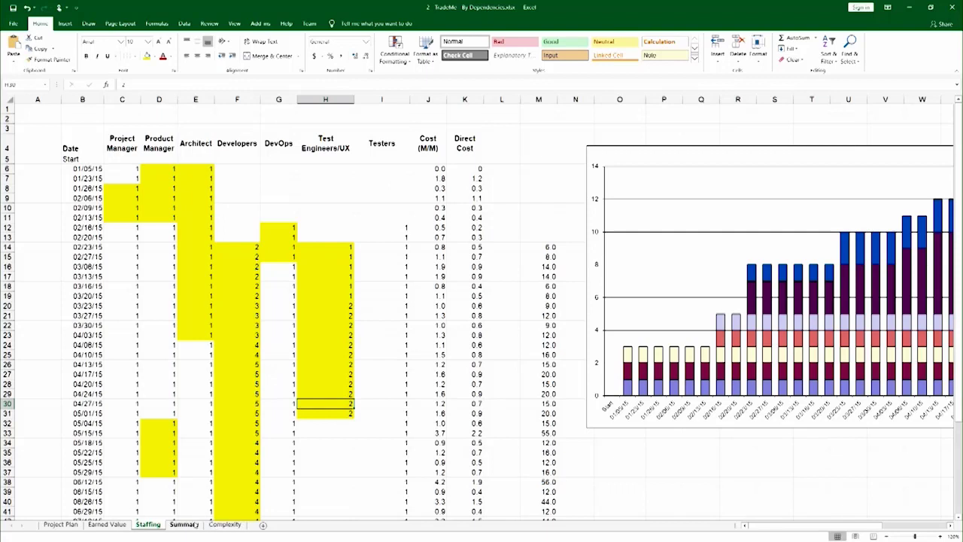
Review the overall cost, duration, staffing and efficiency on the Summary sheet, and open the Complexity sheet.
left_click(183, 525)
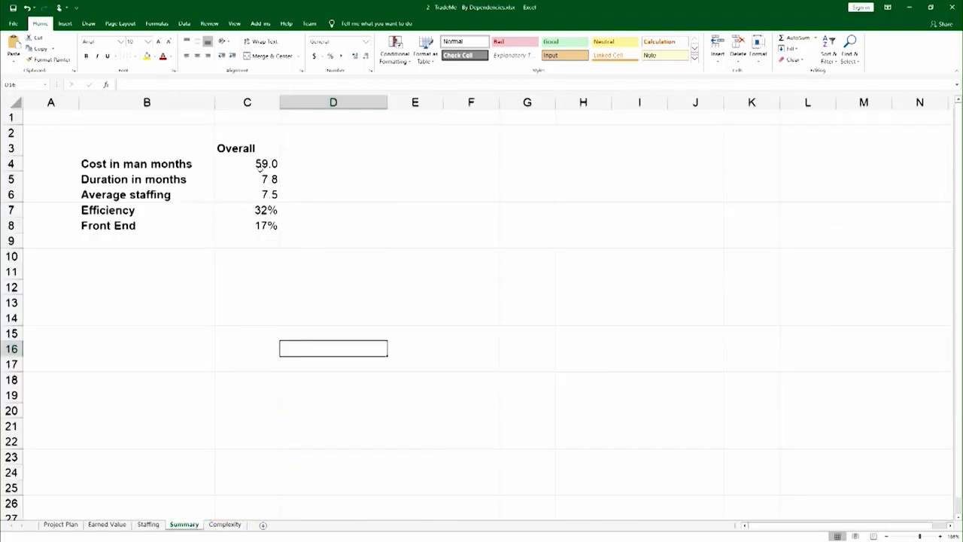
left_click(262, 168)
left_click(367, 236)
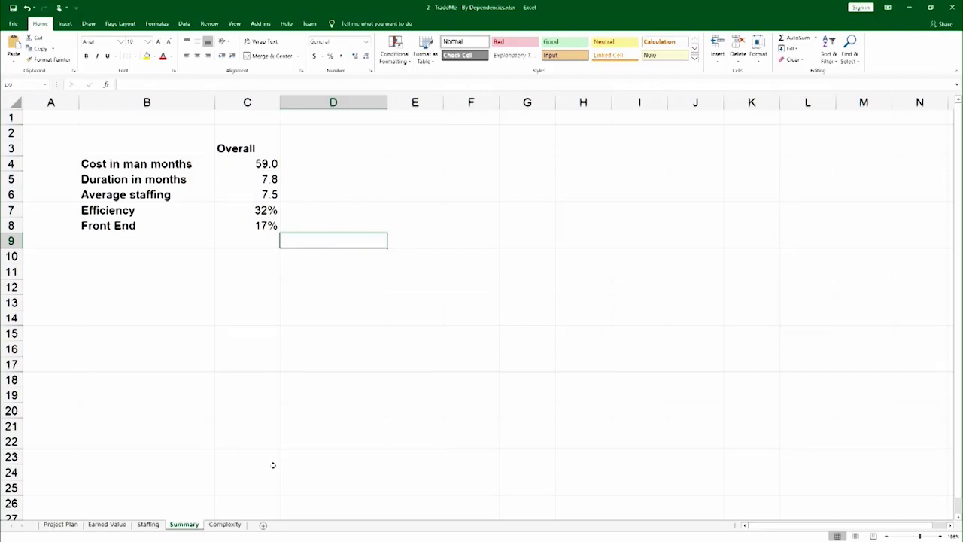
left_click(221, 524)
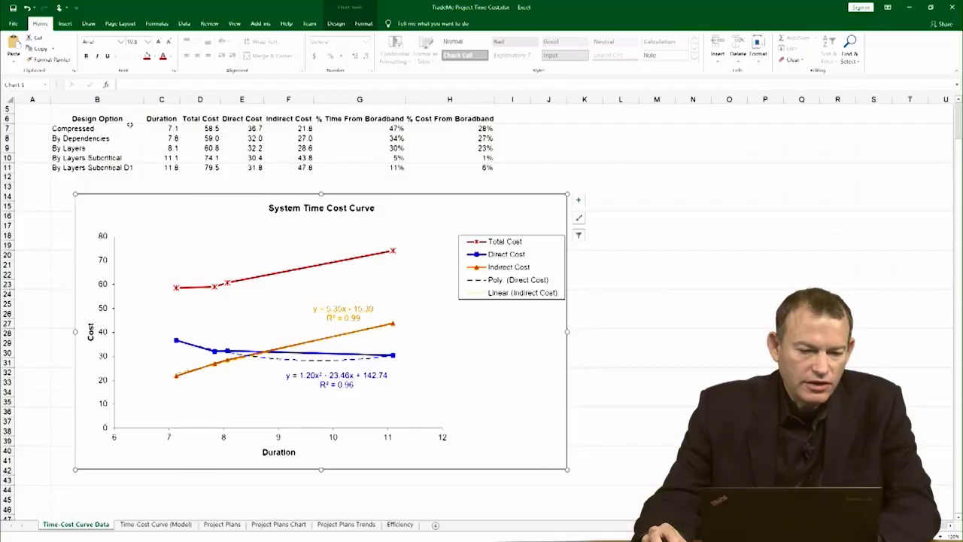
In the TradeMe Project Time Cost workbook, review the duration and cost figures of the design options above the System Time Cost Curve.
left_click_drag(75, 118, 425, 173)
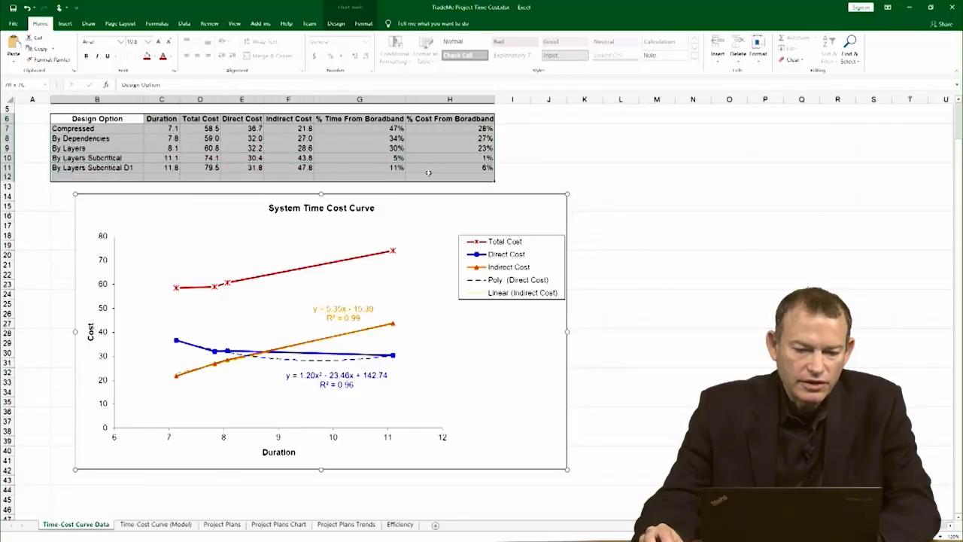
left_click(368, 158)
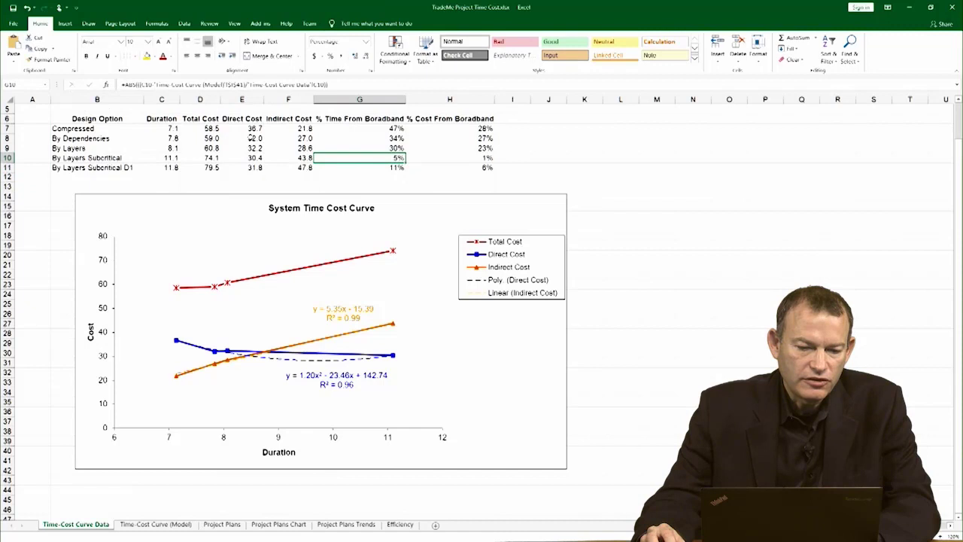
left_click_drag(200, 140, 190, 132)
left_click(248, 138)
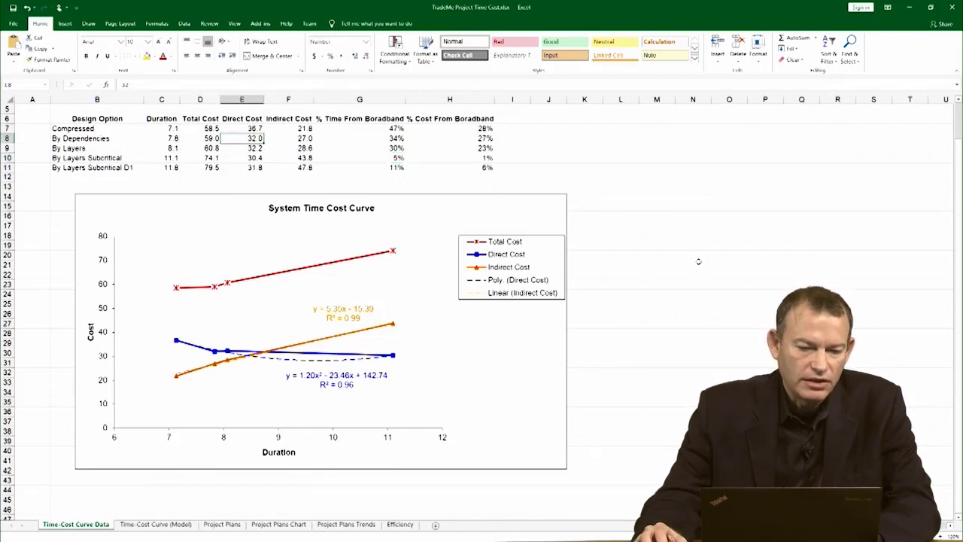
left_click(686, 245)
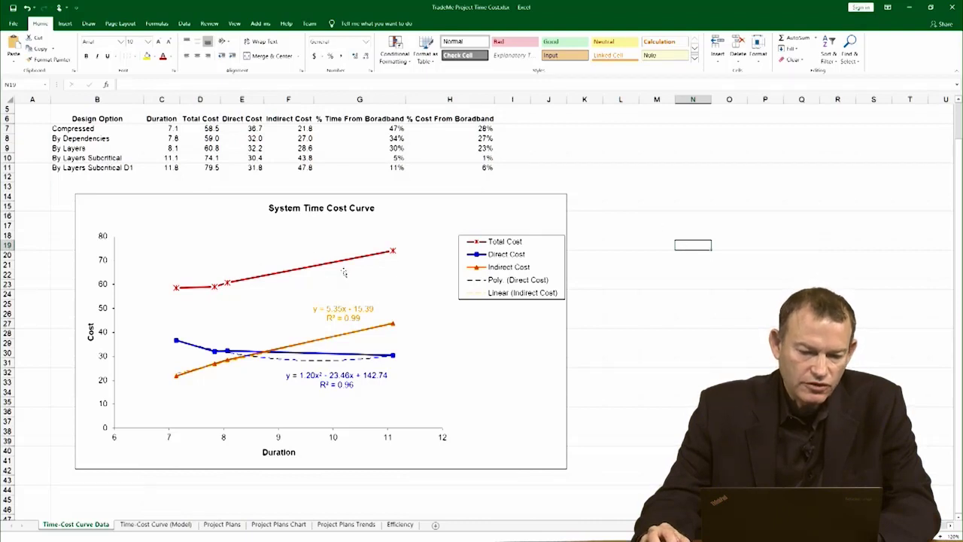
Compare the Time-Cost Curve (Model) sheet with the trendline equations on the Time-Cost Curve Data chart.
left_click(162, 524)
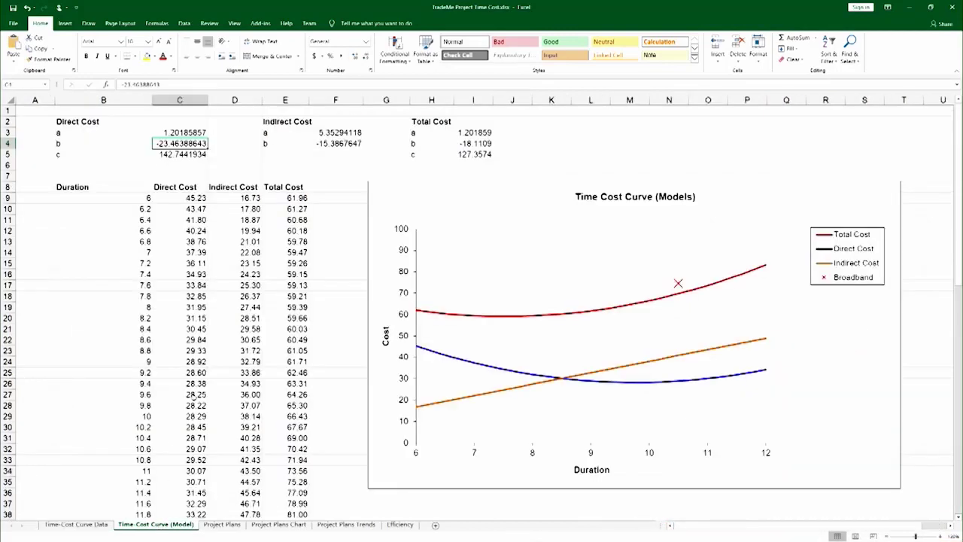
left_click(89, 526)
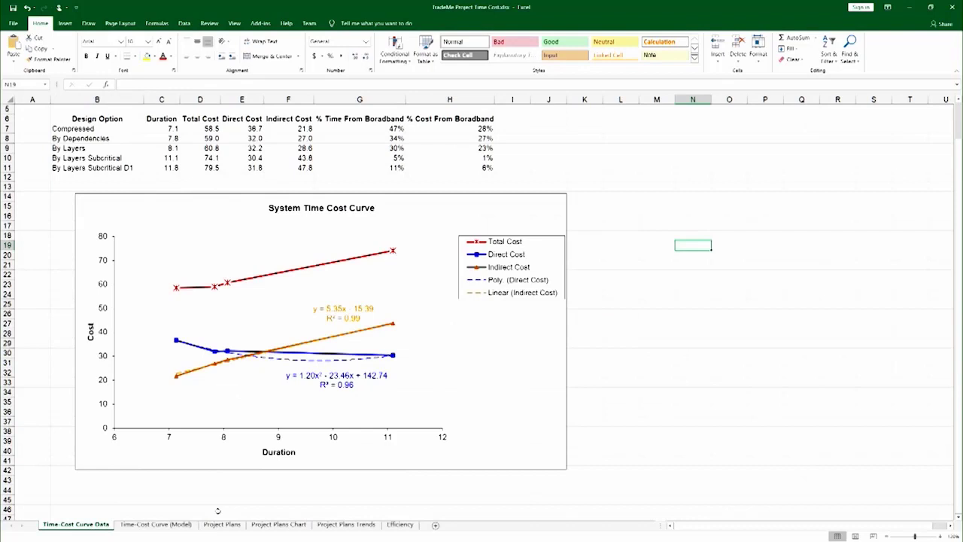
left_click(177, 525)
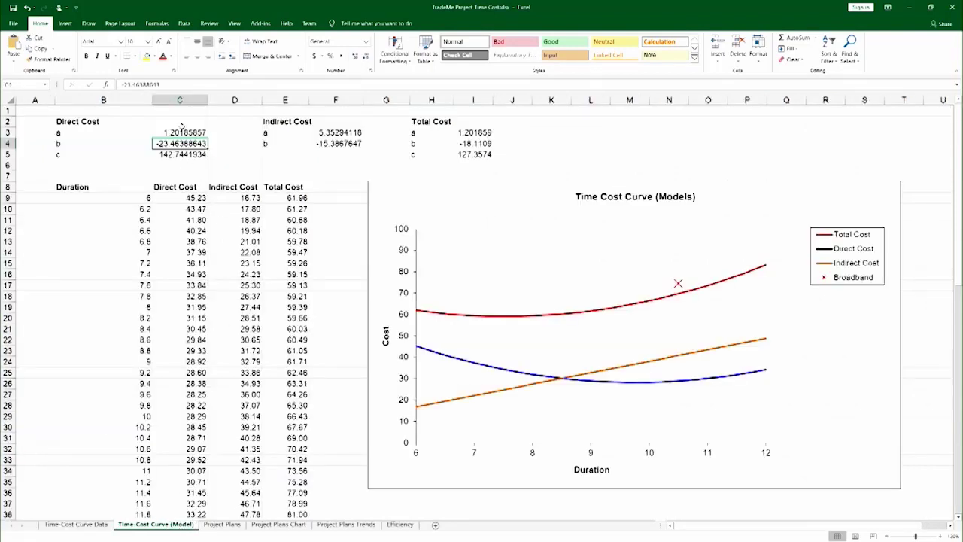
Inspect the Direct Cost coefficients a, b and c and the Indirect Cost coefficients a and b in the time-cost model.
key("Down")
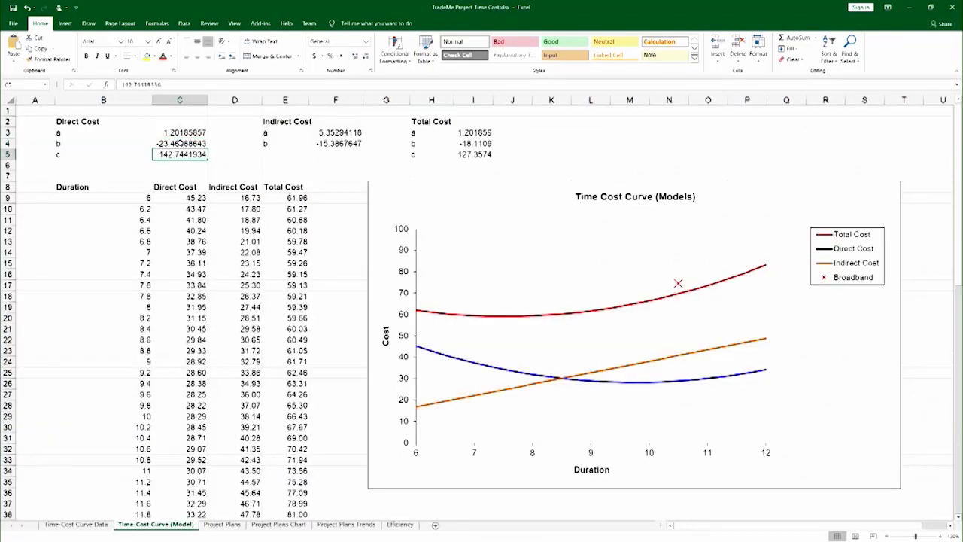
left_click(180, 141)
left_click(179, 133)
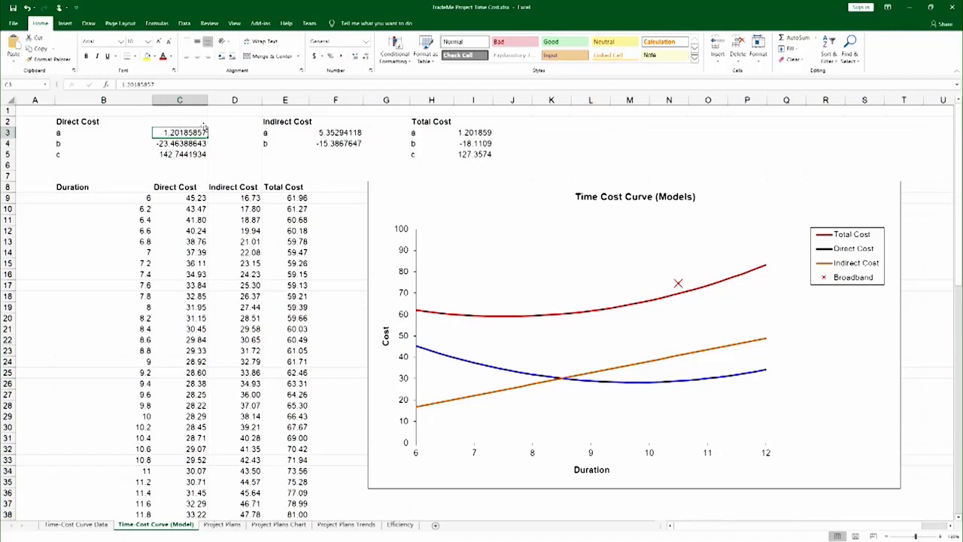
left_click(330, 133)
left_click(334, 144)
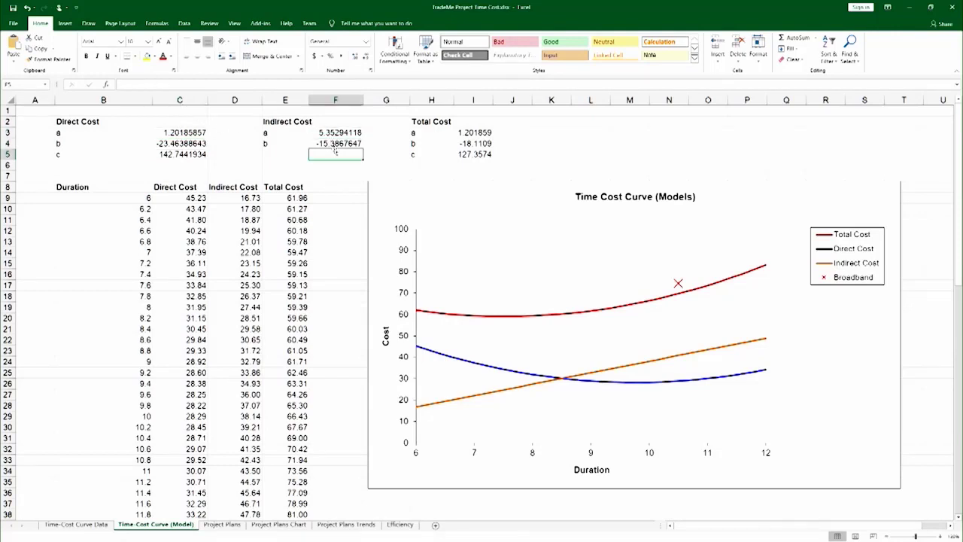
Inspect the formula behind Total Cost coefficient b and the modelled costs per duration, including the total cost formula for duration 6.8.
left_click(472, 142)
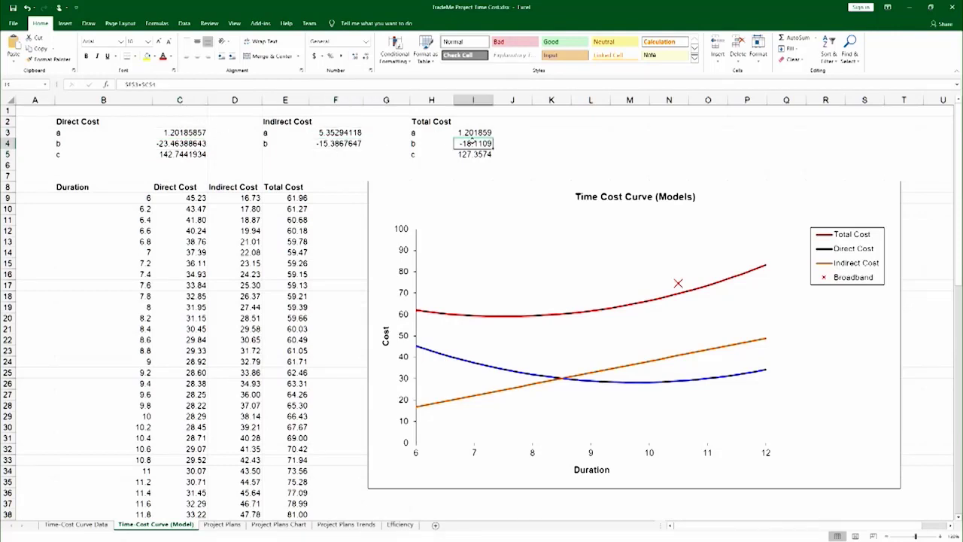
left_click(134, 84)
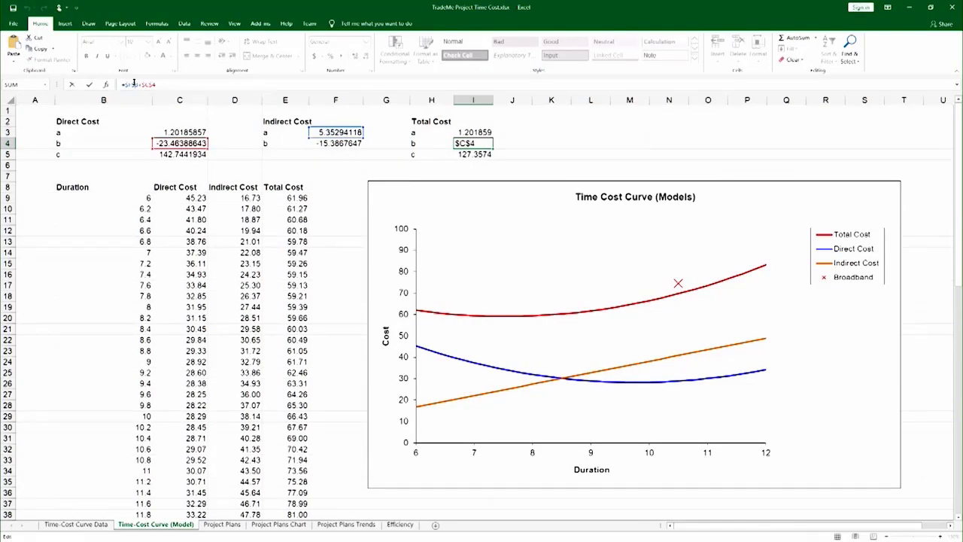
key("Escape")
left_click_drag(134, 198, 305, 474)
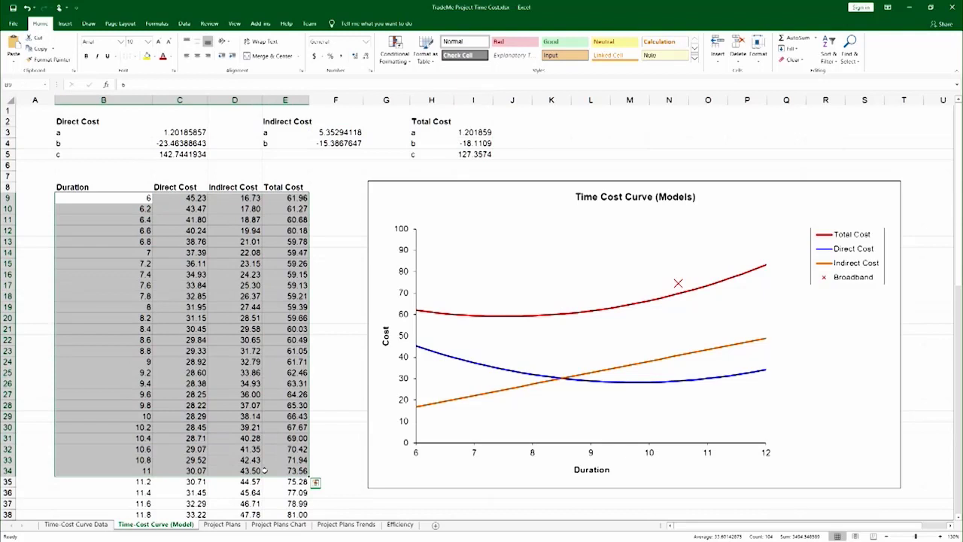
left_click(295, 242)
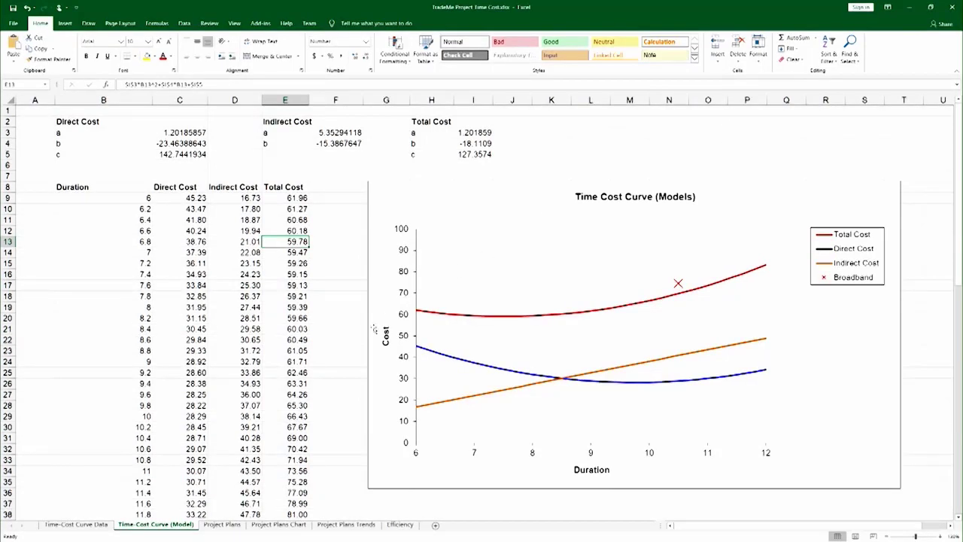
View the Project Plans sheet, the Project Plans Chart and the Project Plans Trends chart.
left_click(217, 524)
left_click(259, 525)
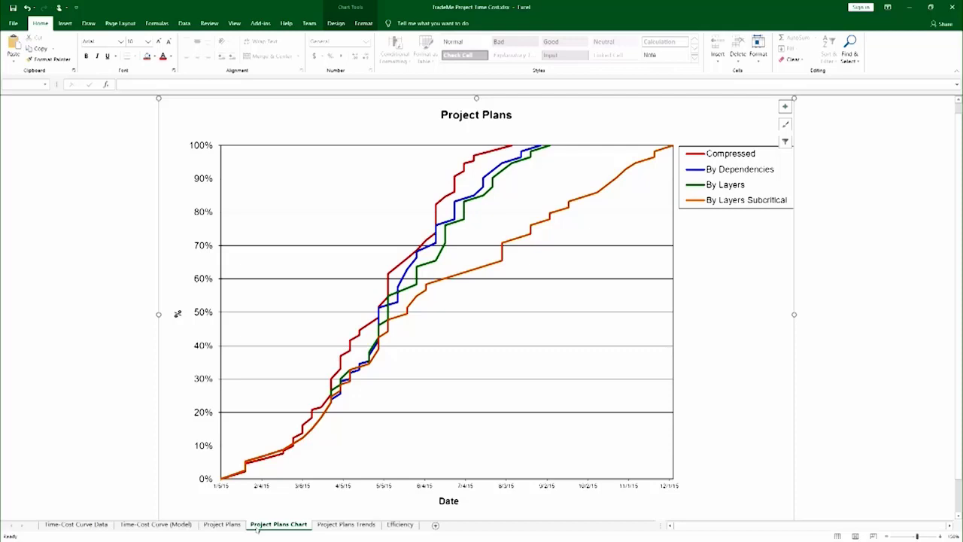
left_click(341, 526)
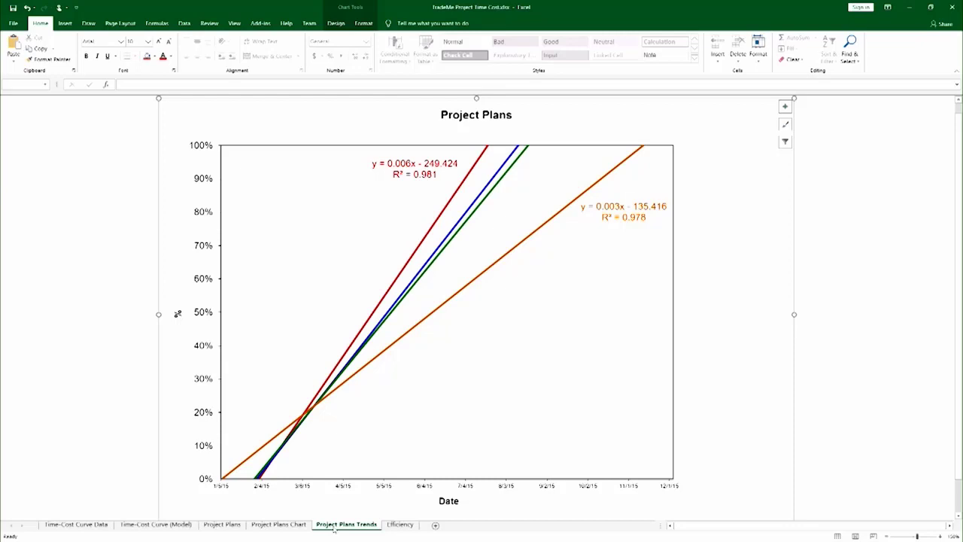
View the Efficiency sheet with the Options Efficiency chart and close the time-cost workbook.
left_click(397, 525)
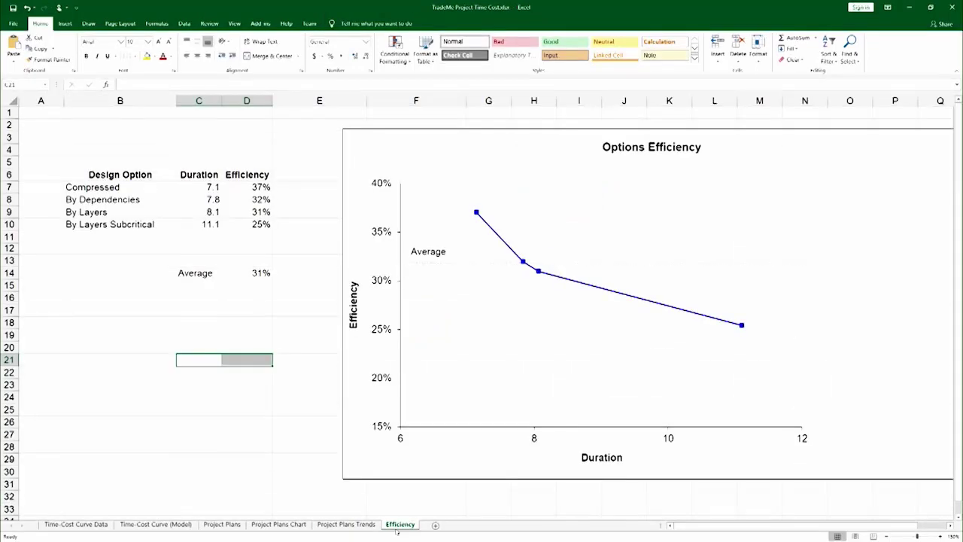
left_click(953, 7)
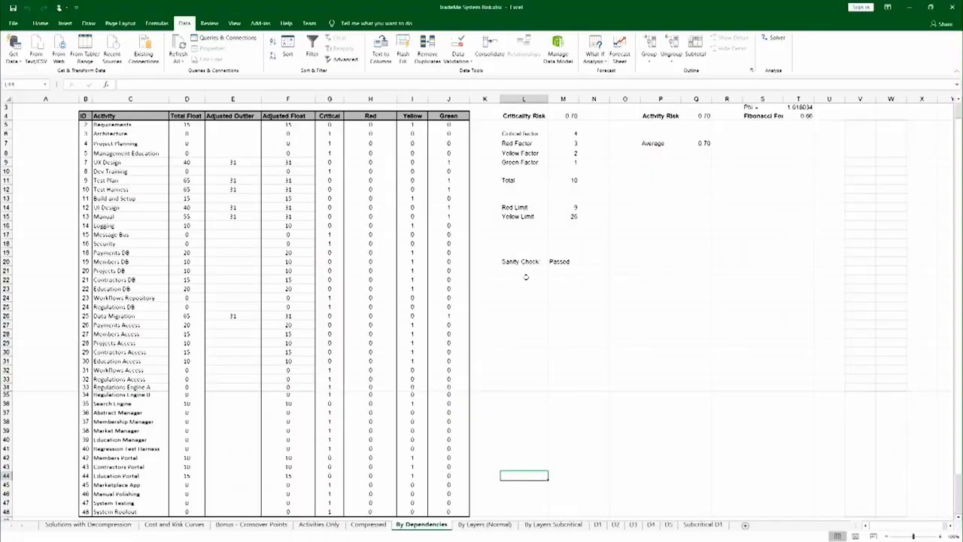
Examine the float table and risk calculations on the By Dependencies and D5 sheets of the TradeMe System Risk workbook.
left_click(480, 527)
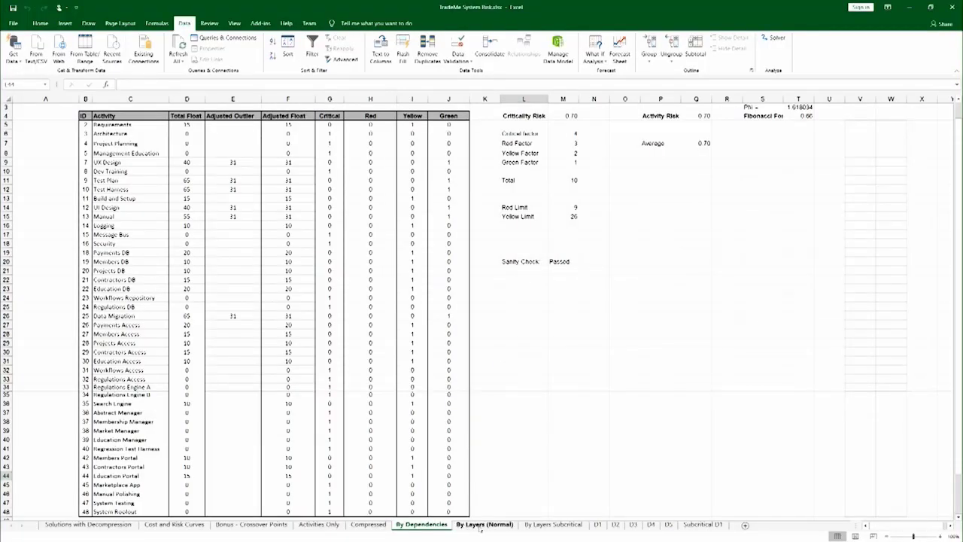
left_click(431, 526)
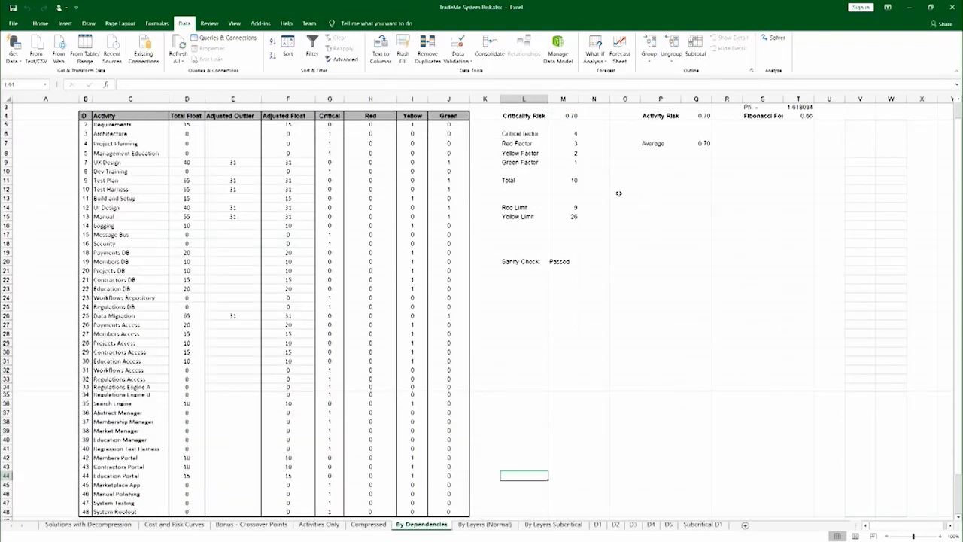
mouse_move(130, 116)
left_mouse_down()
mouse_move(133, 125)
mouse_move(562, 241)
mouse_move(688, 371)
left_mouse_up()
left_click(780, 280)
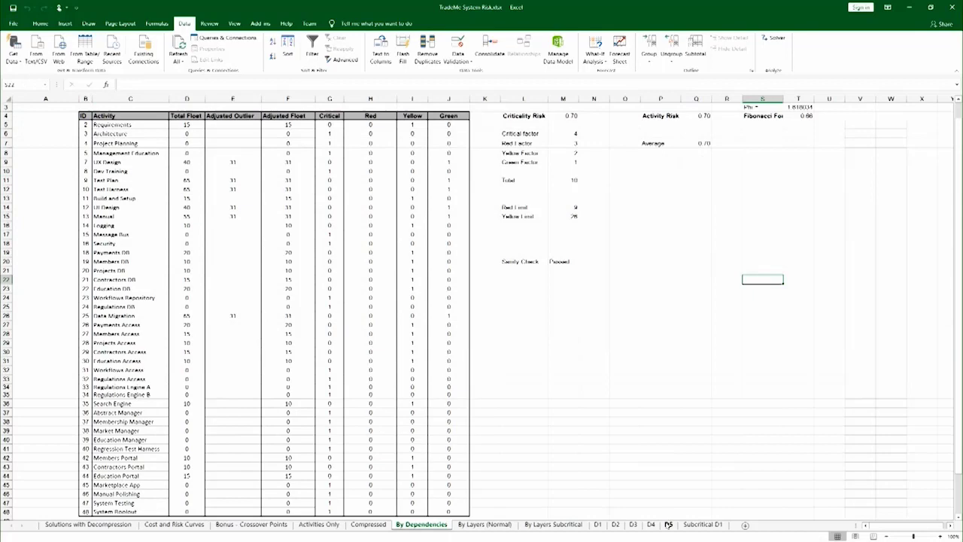
left_click(669, 525)
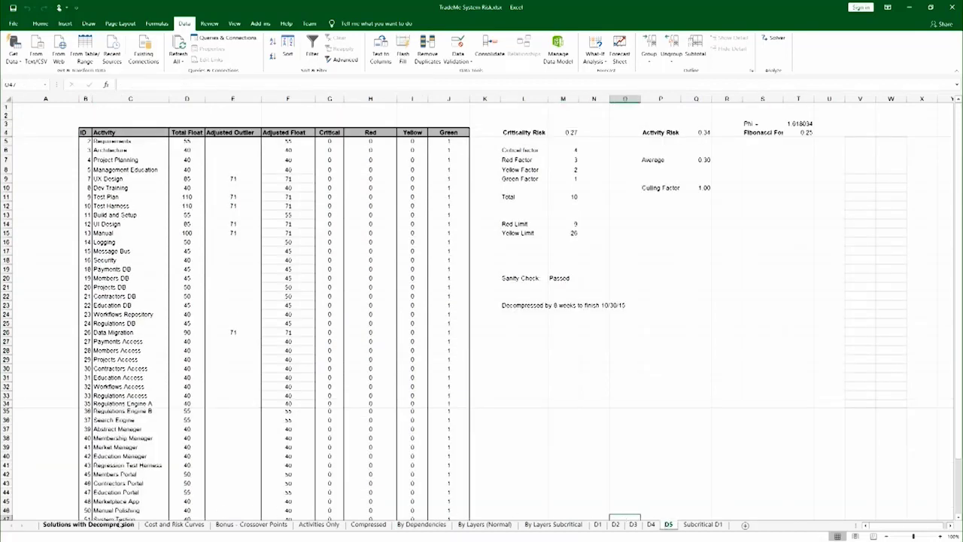
Review the design options risk table and the System Risk charts on the Solutions with Decompression sheet.
left_click(124, 524)
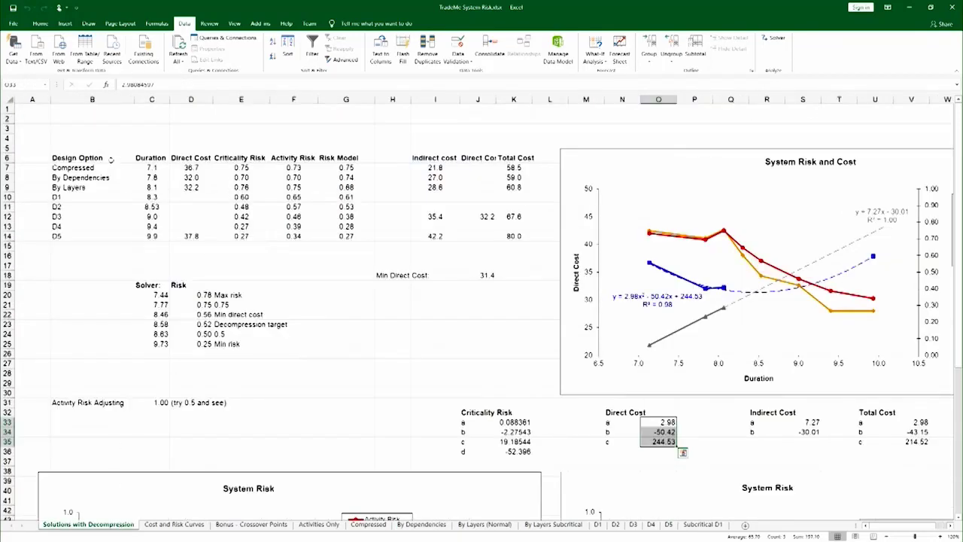
left_click_drag(111, 160, 349, 241)
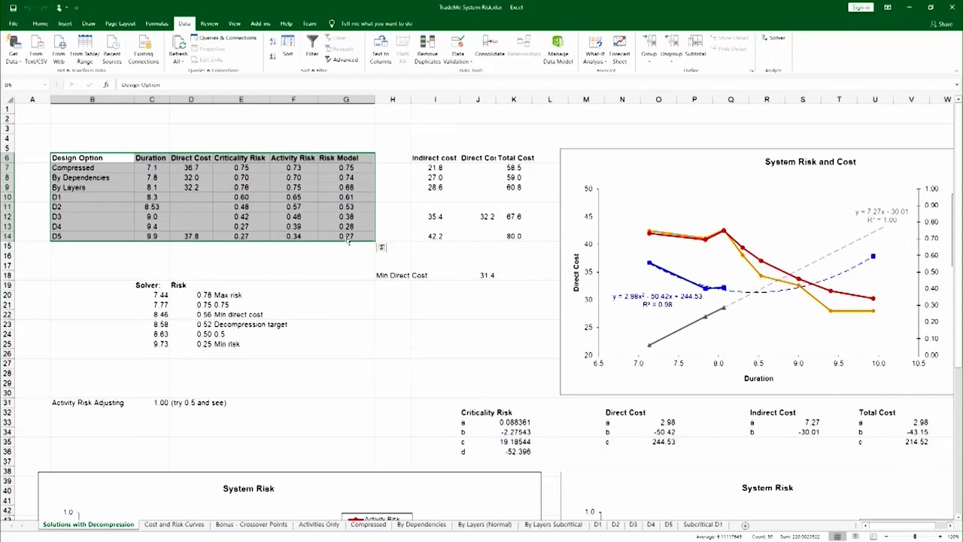
left_click(335, 322)
scroll(331, 216, "down", 6)
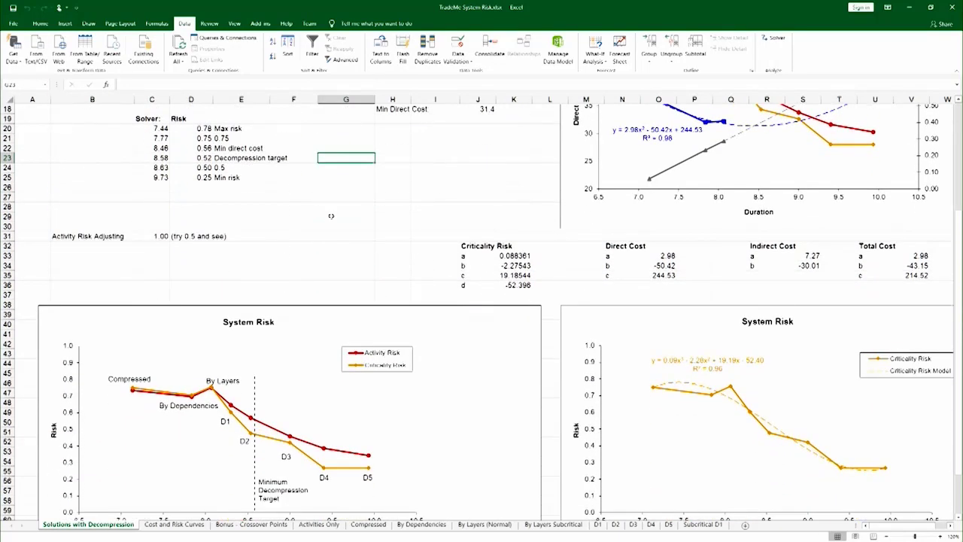
scroll(332, 216, "down", 4)
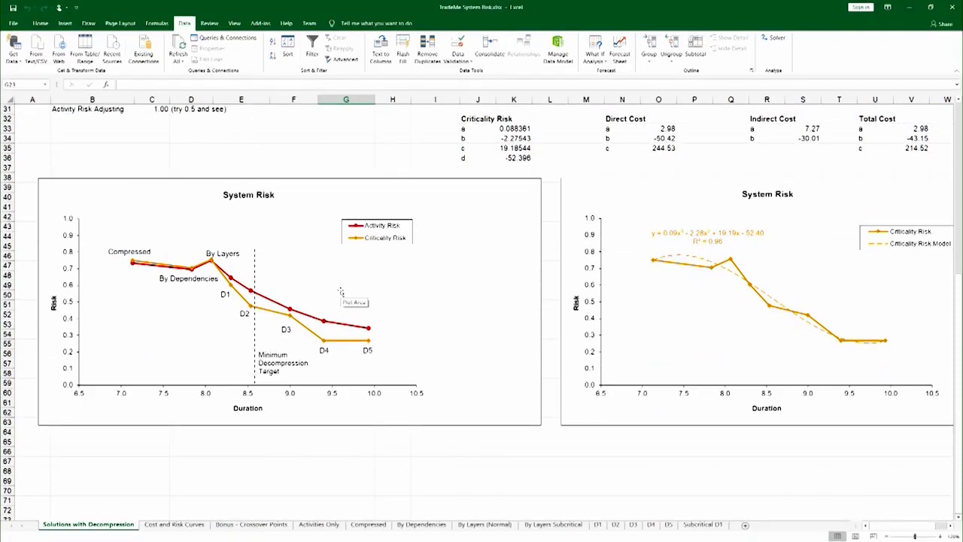
Set the Activity Risk Adjusting factor to 0.5.
scroll(341, 292, "up", 1)
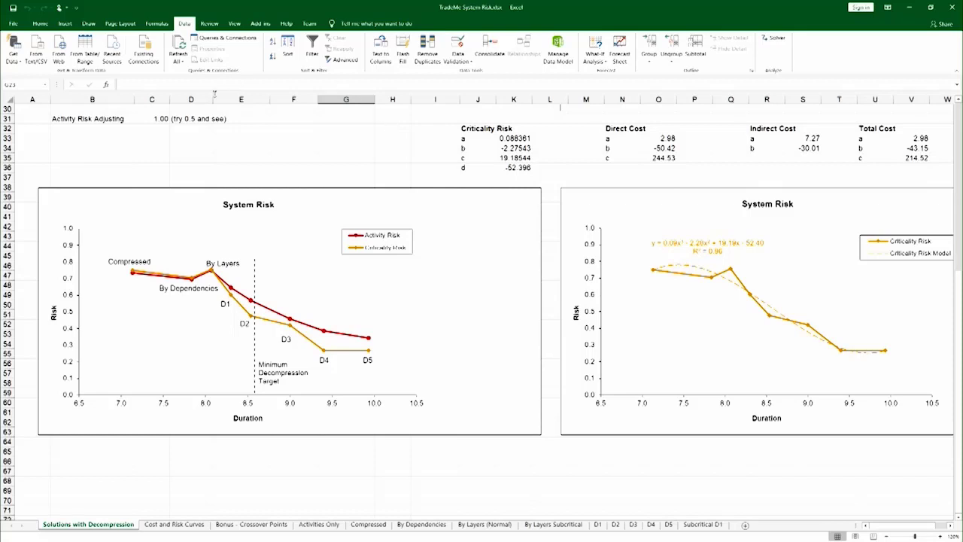
left_click(161, 119)
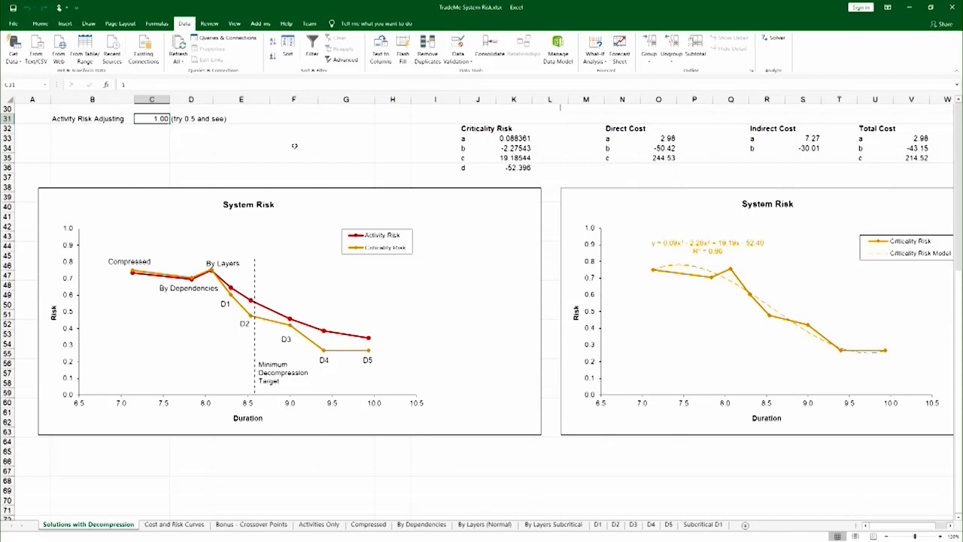
type("0")
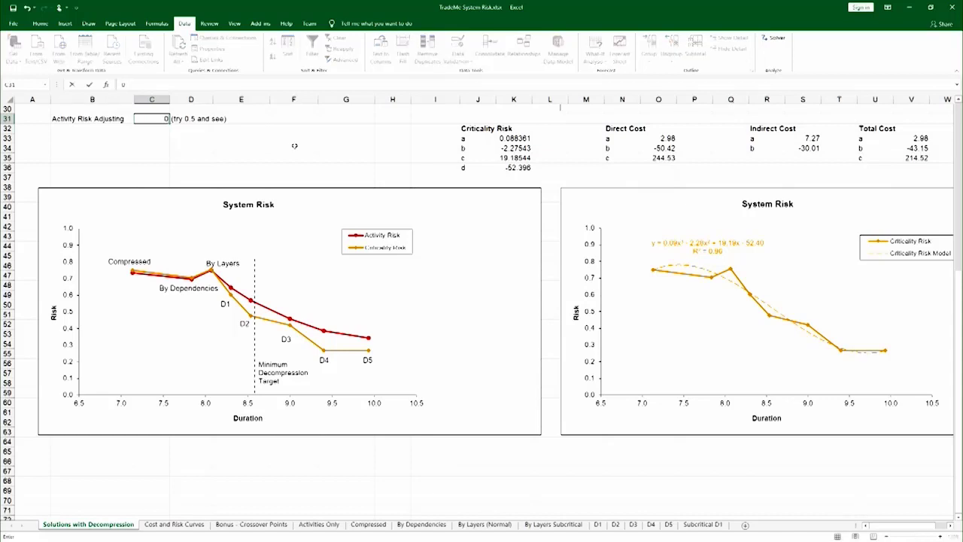
type(".5")
key("Return")
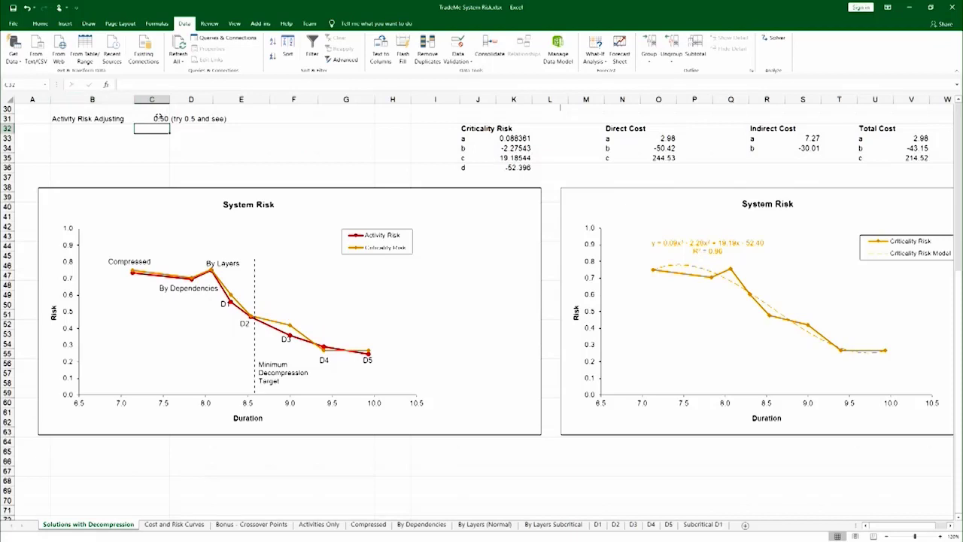
Restore the Activity Risk Adjusting factor to 1.
double_click(161, 118)
key("BackSpace")
key("BackSpace")
key("BackSpace")
type("1")
left_click(203, 147)
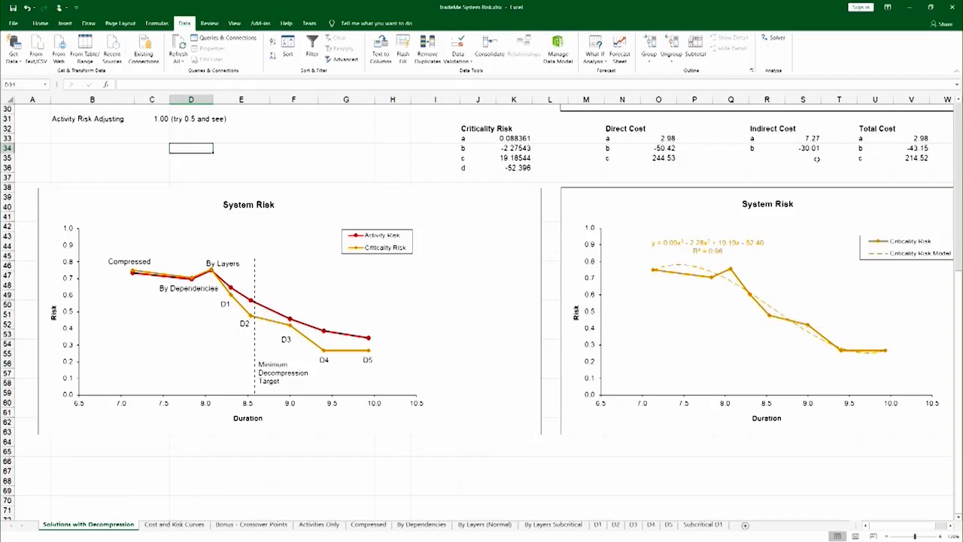
Inspect the Criticality Risk coefficients a, b, c and d above the System Risk charts.
left_click(516, 139)
left_click_drag(517, 139, 516, 167)
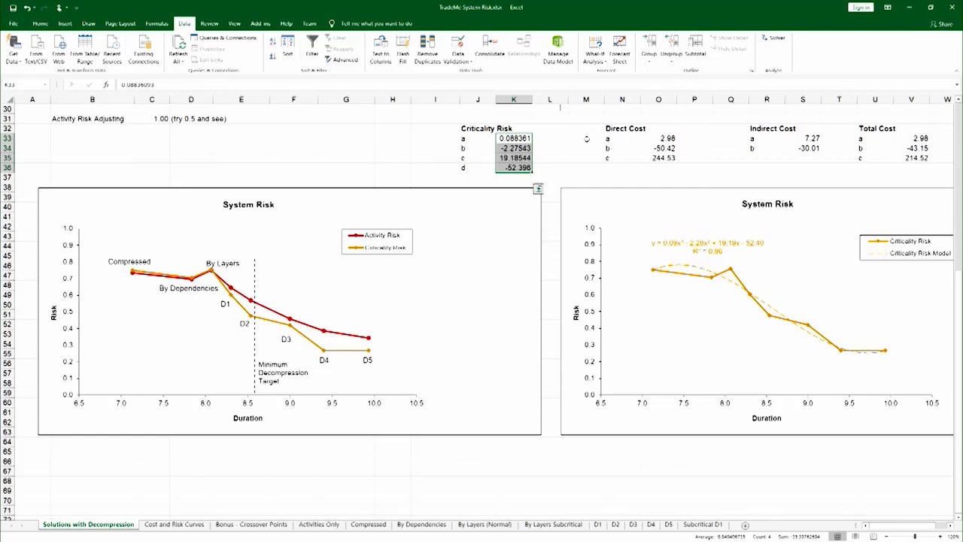
Inspect the formula behind the direct cost of option D5 and the Direct Cost series on the System Risk and Cost chart.
scroll(588, 142, "up", 3)
scroll(588, 142, "up", 7)
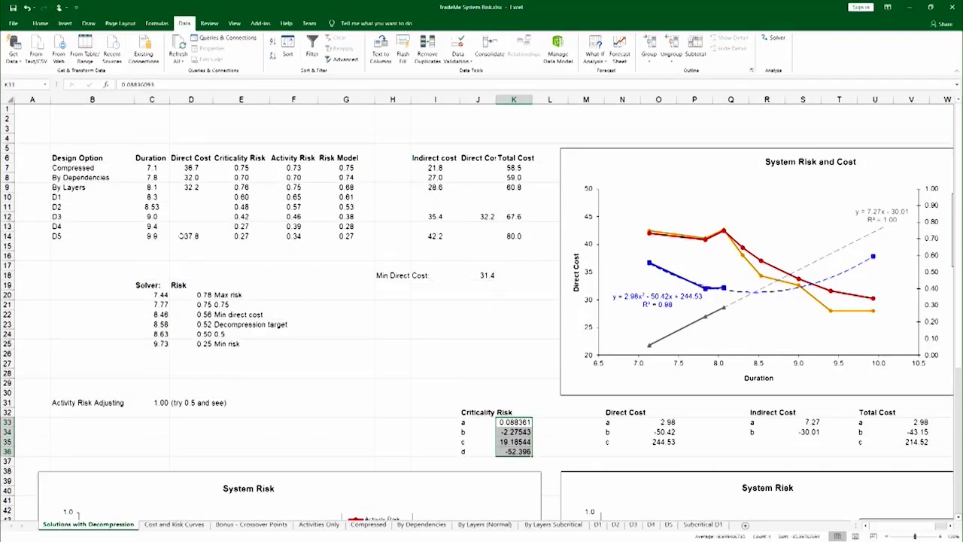
left_click(181, 236)
left_click(143, 84)
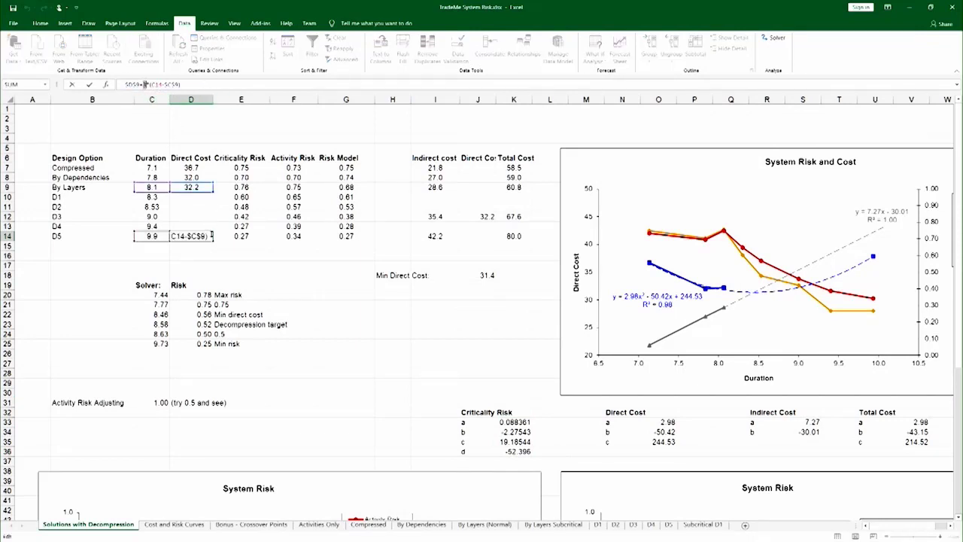
key("ctrl+Return")
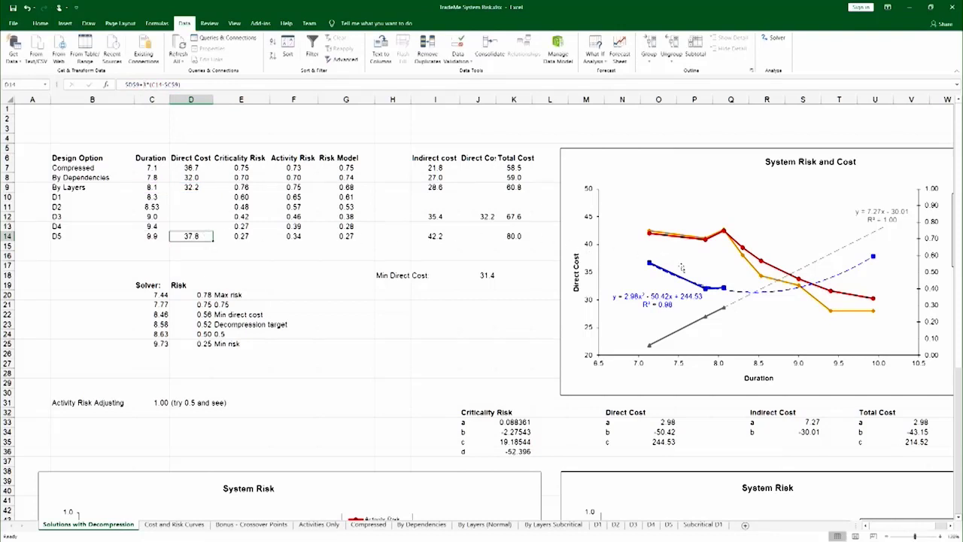
left_click(709, 292)
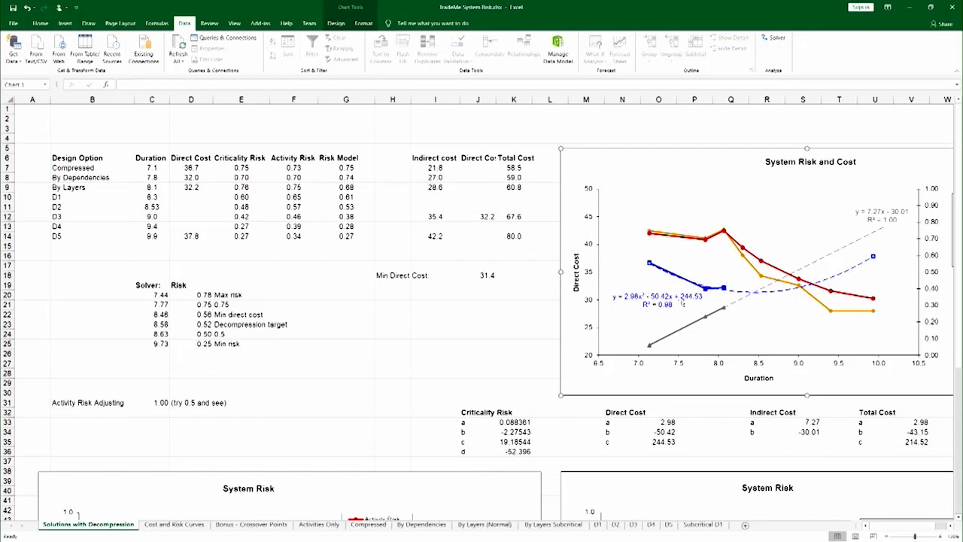
Compare the Solutions with Decompression sheet with the modelled values and both charts on the Cost and Risk Curves sheet.
left_click(173, 525)
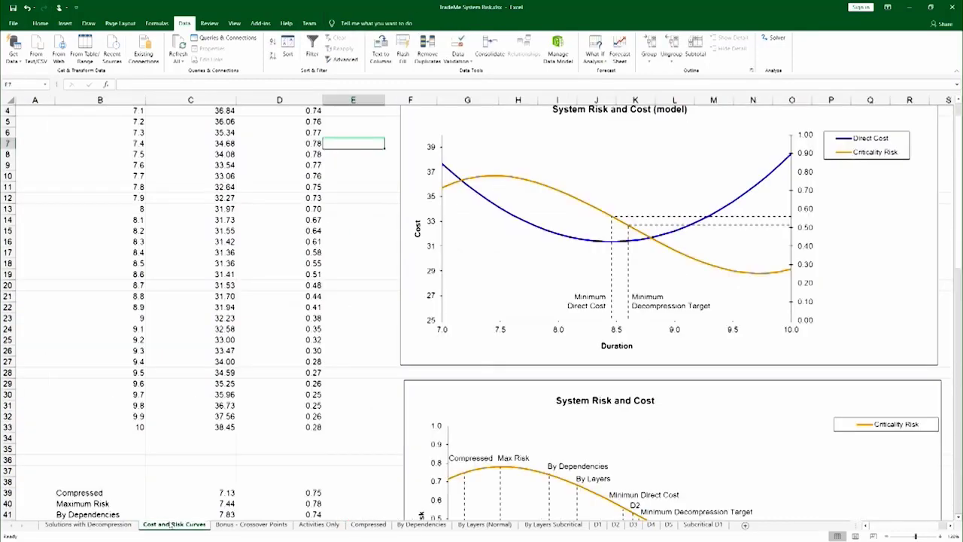
left_click(105, 525)
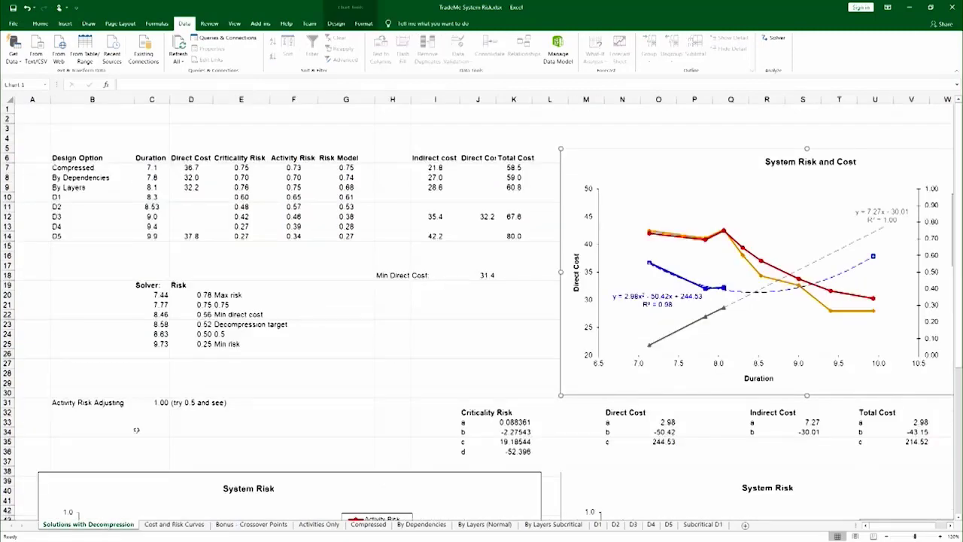
scroll(256, 246, "down", 3)
scroll(256, 242, "up", 3)
left_click(187, 525)
scroll(233, 241, "up", 1)
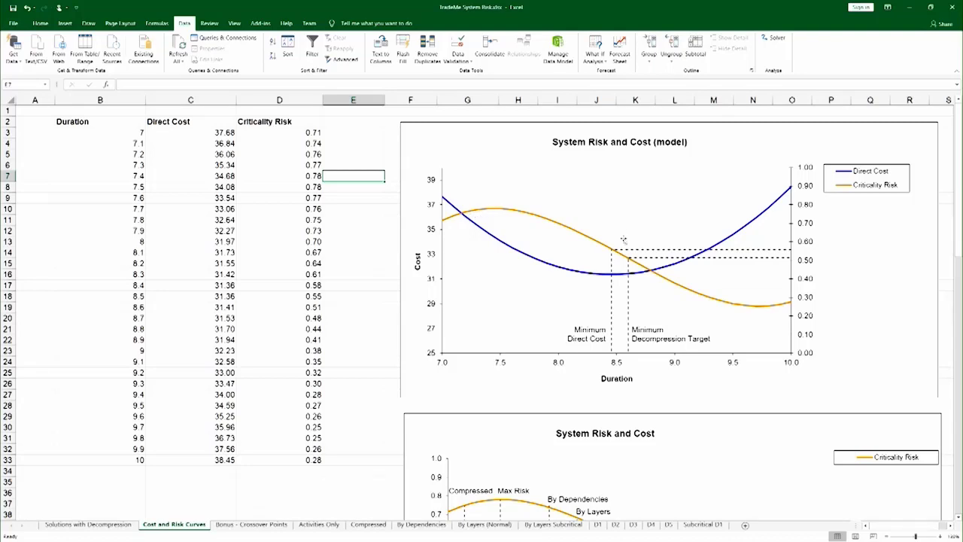
scroll(412, 231, "down", 5)
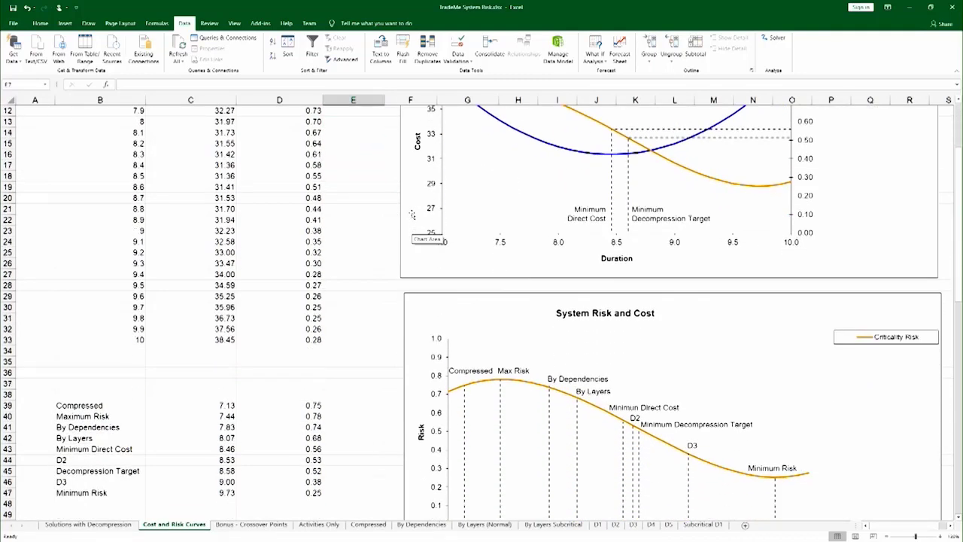
scroll(409, 206, "down", 1)
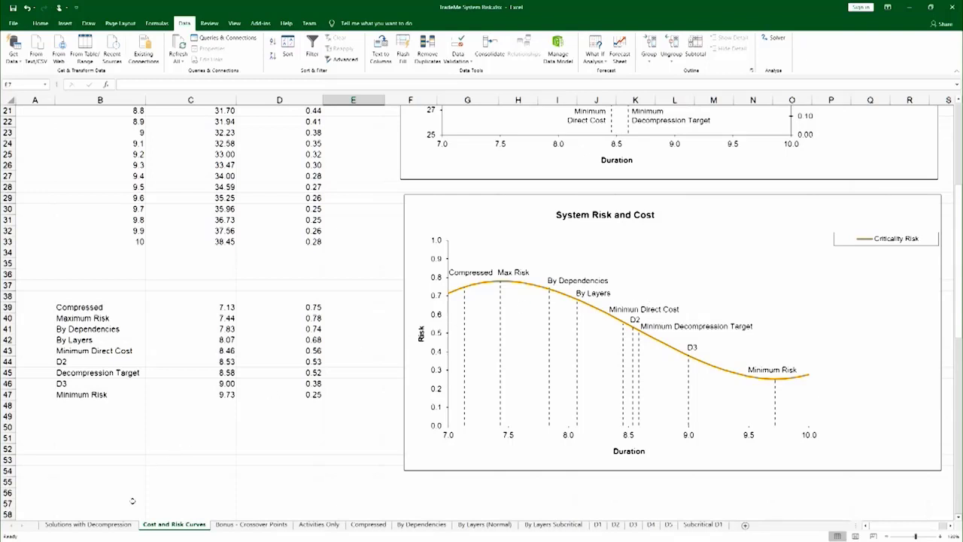
Inspect the risk formula and the duration cell in the 0.75 row of the Solver table on Solutions with Decompression.
left_click(88, 525)
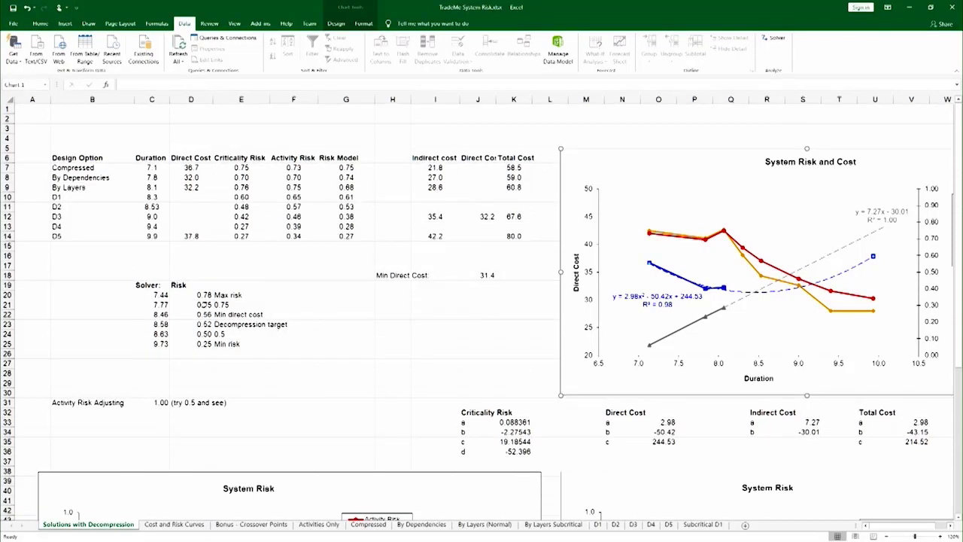
left_click(203, 305)
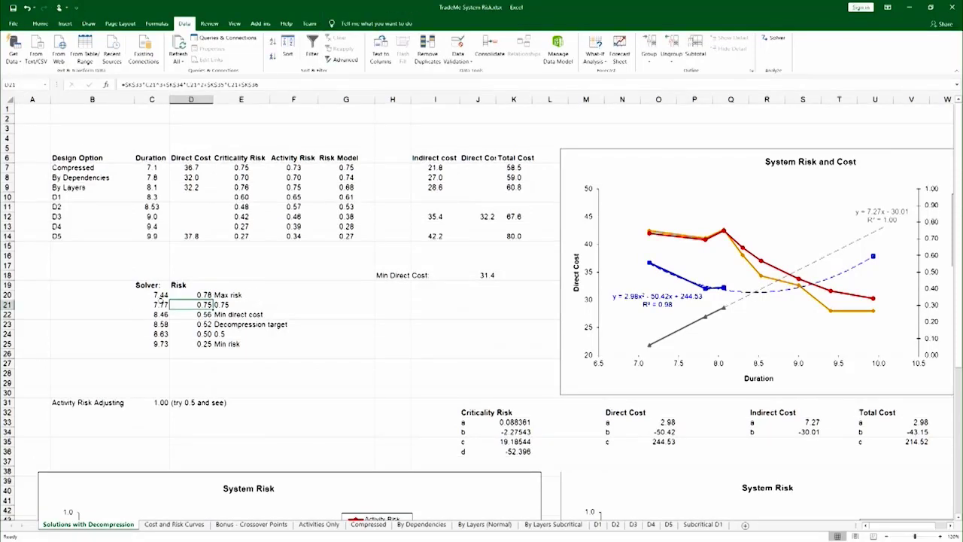
left_click(153, 305)
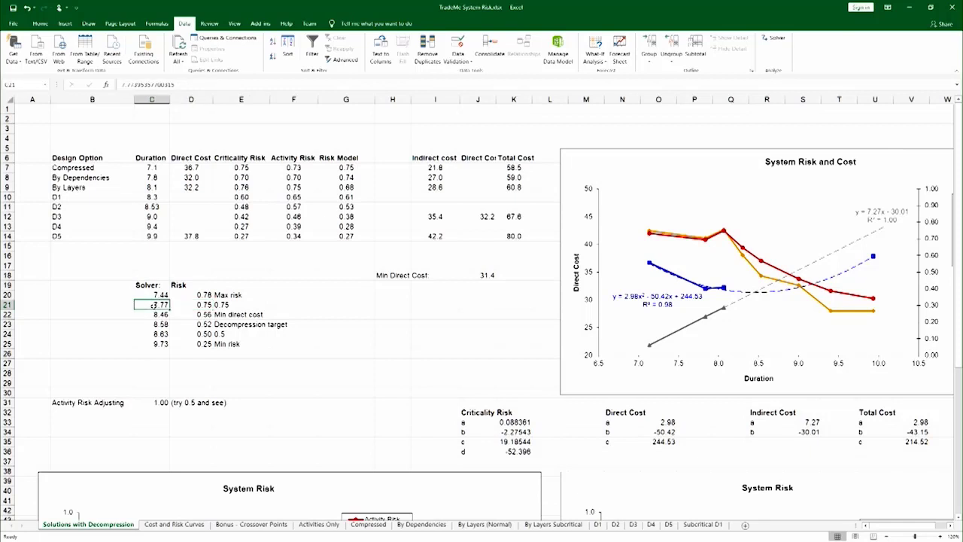
Set the Solver objective to cell D21 with a target value of 0.75.
left_click(778, 39)
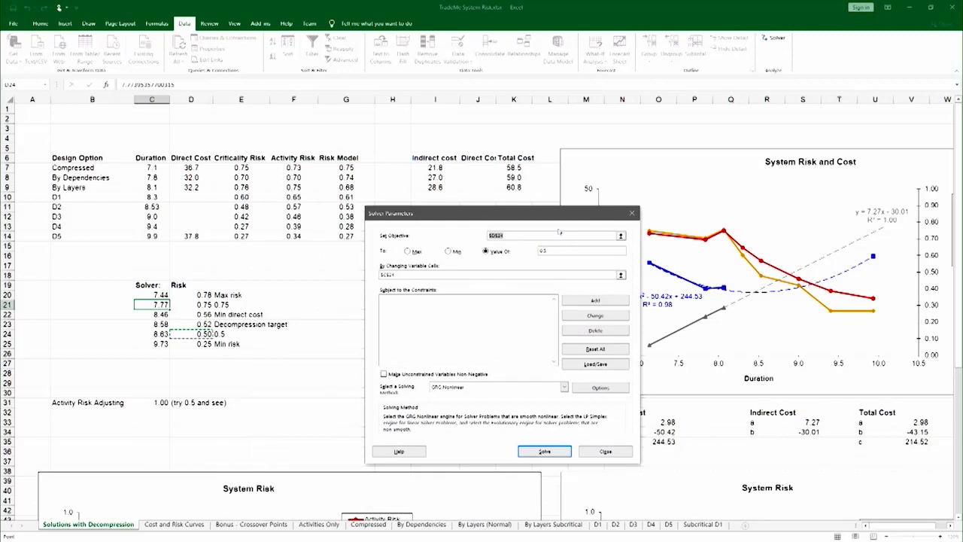
left_click(620, 235)
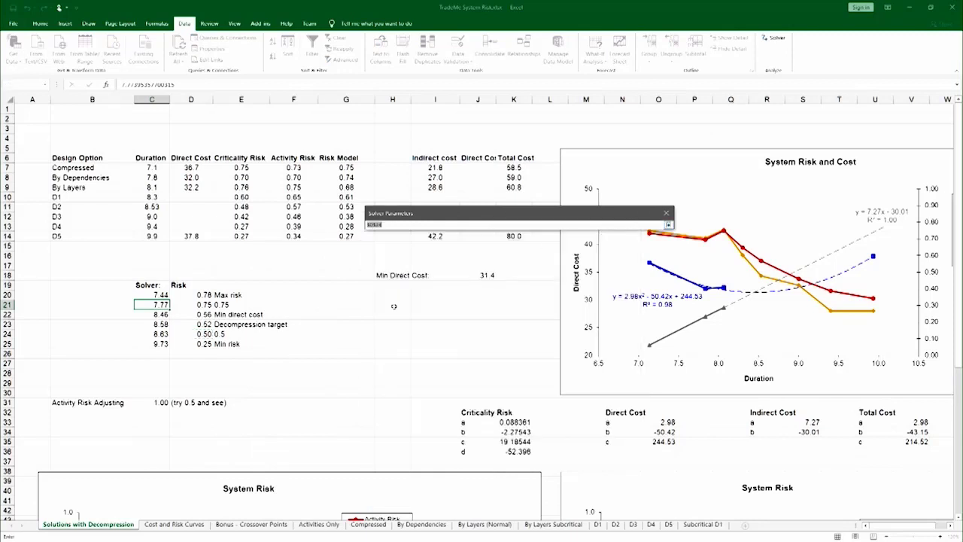
left_click(208, 305)
key("Return")
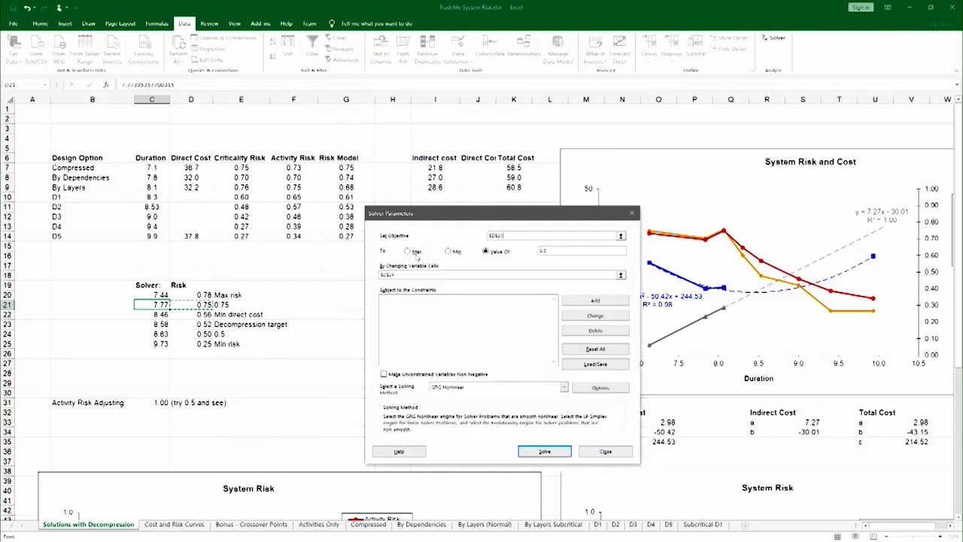
left_click(557, 253)
key("BackSpace")
type("75")
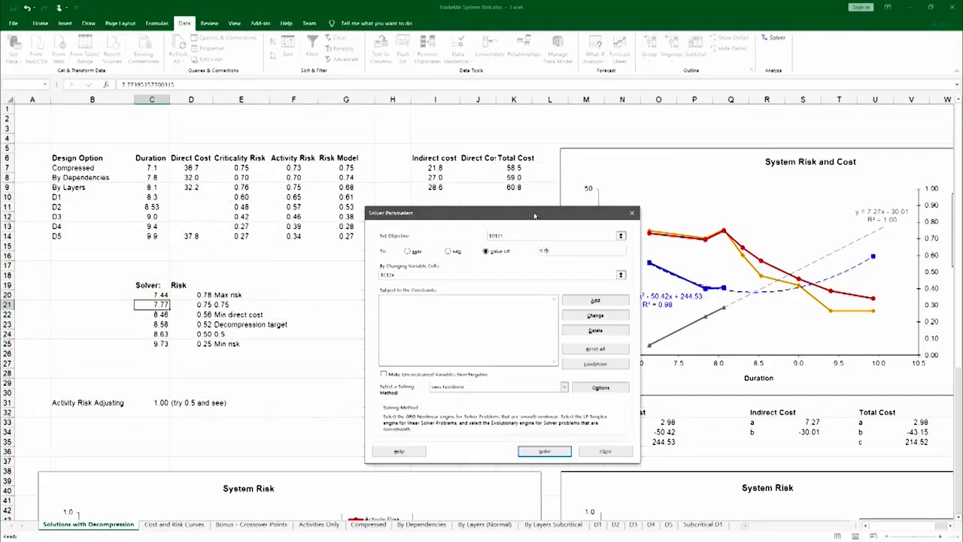
Make C21 the changing variable cell and run Solver.
left_click(621, 275)
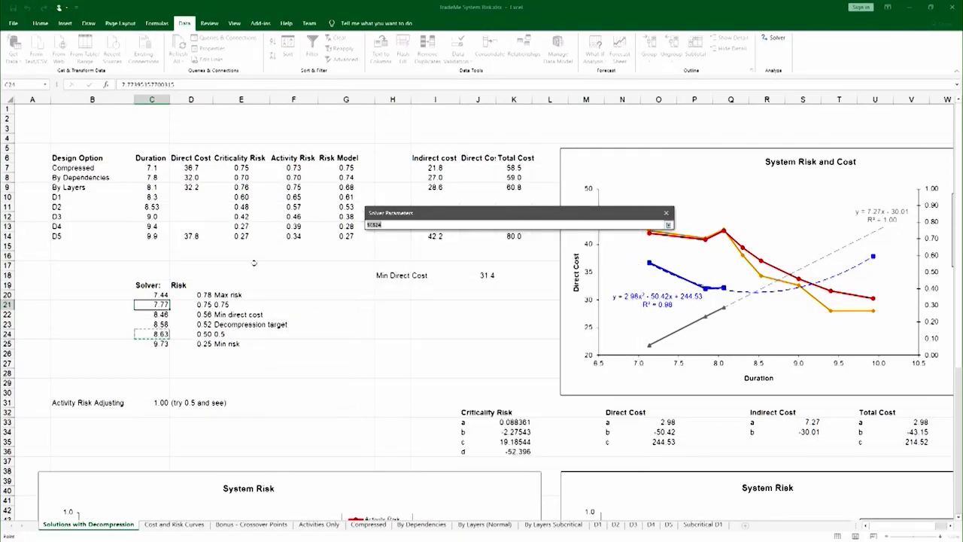
left_click(154, 305)
key("Return")
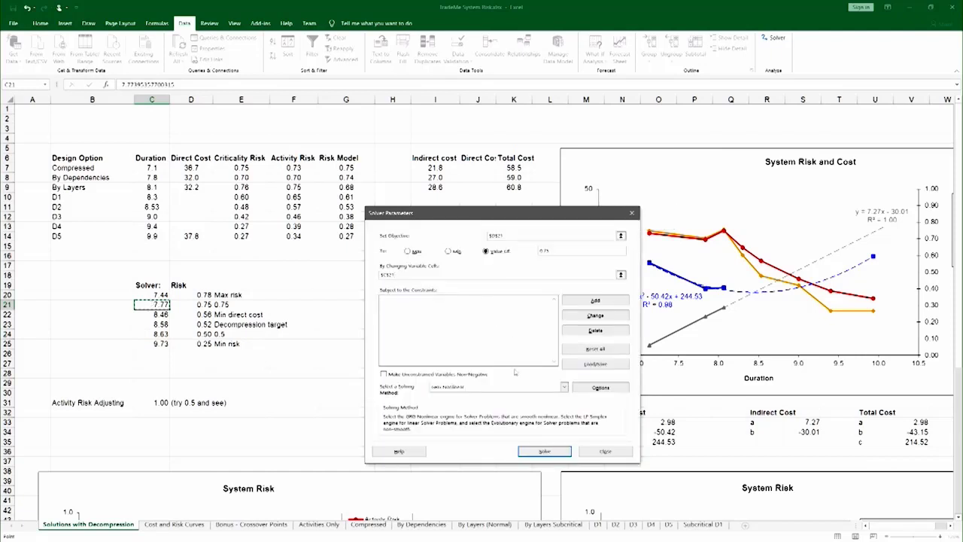
left_click(531, 452)
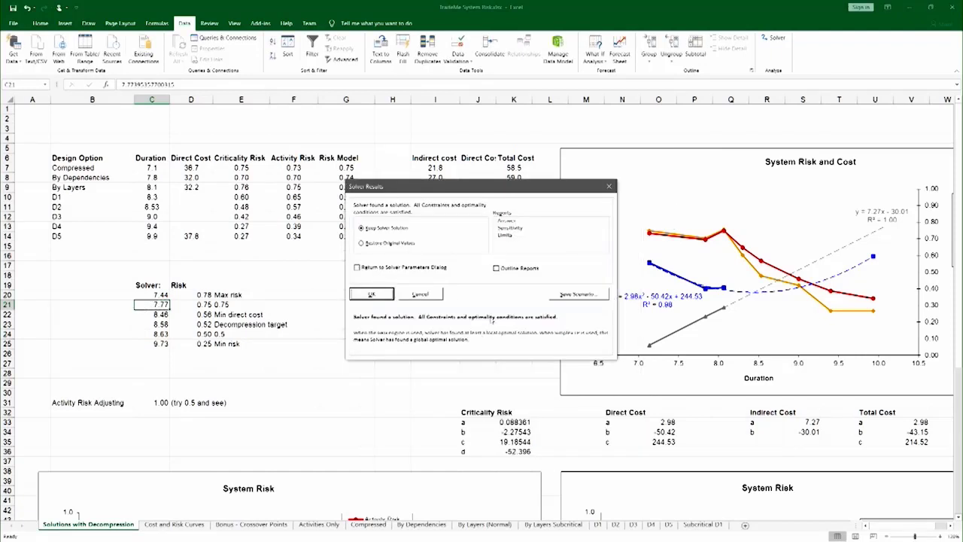
Keep the Solver solution and inspect the duration cells from the Min direct cost row to the Min risk row.
left_click(372, 294)
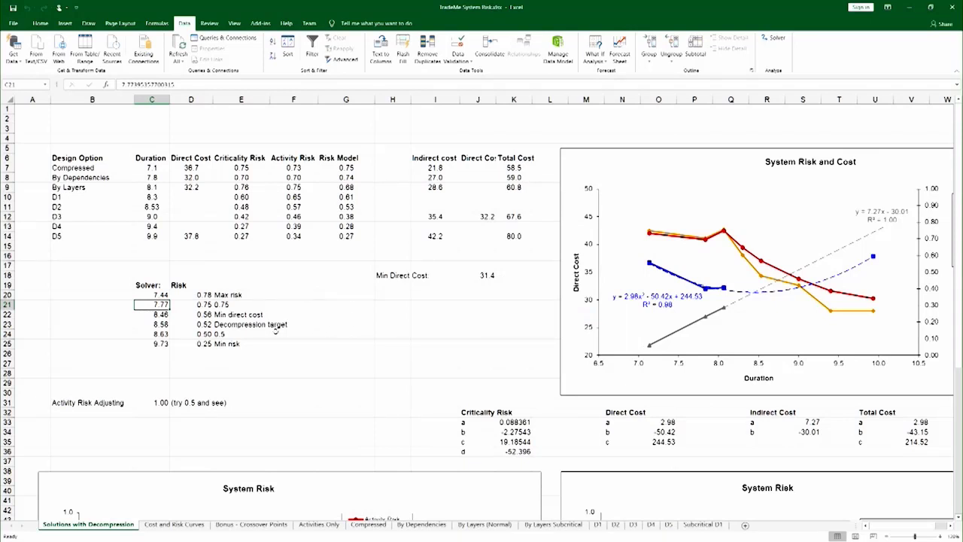
left_click(156, 315)
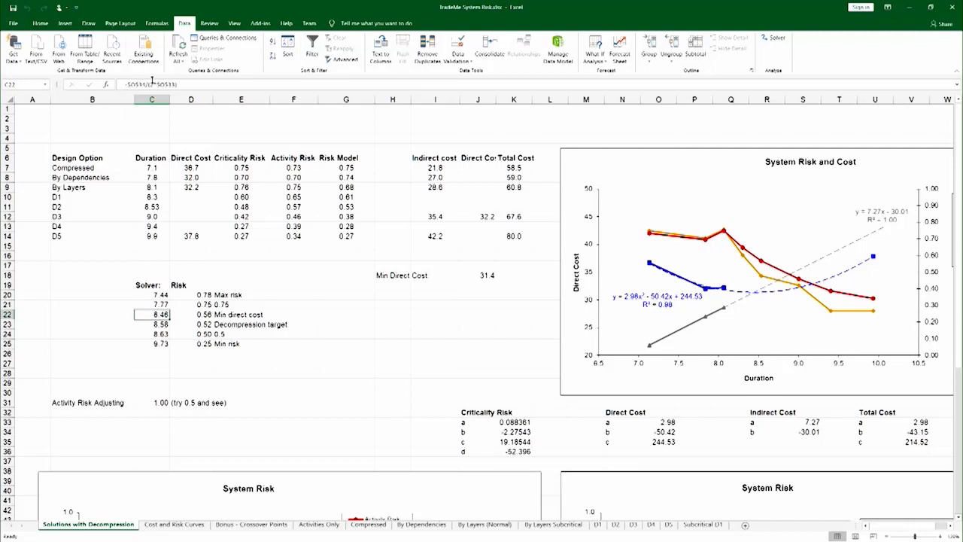
key("Escape")
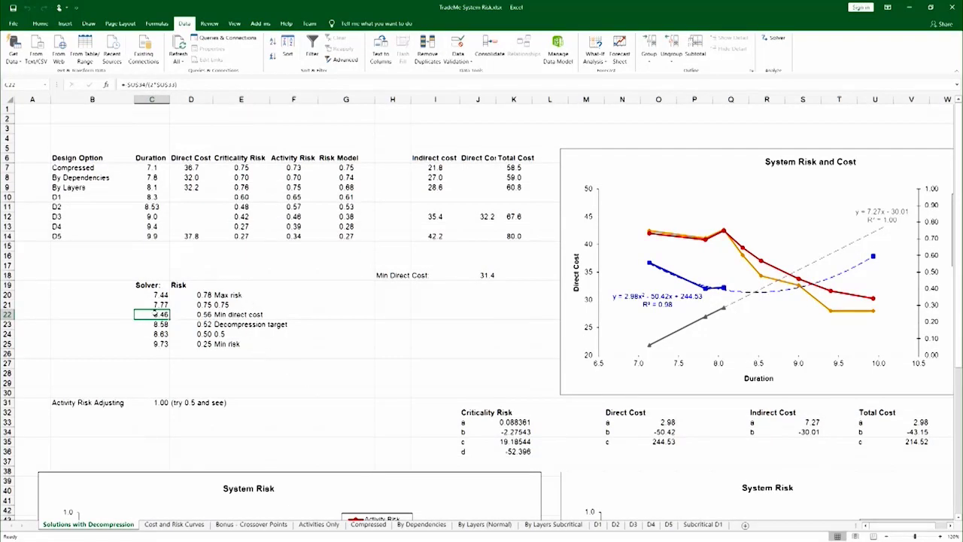
left_click(158, 325)
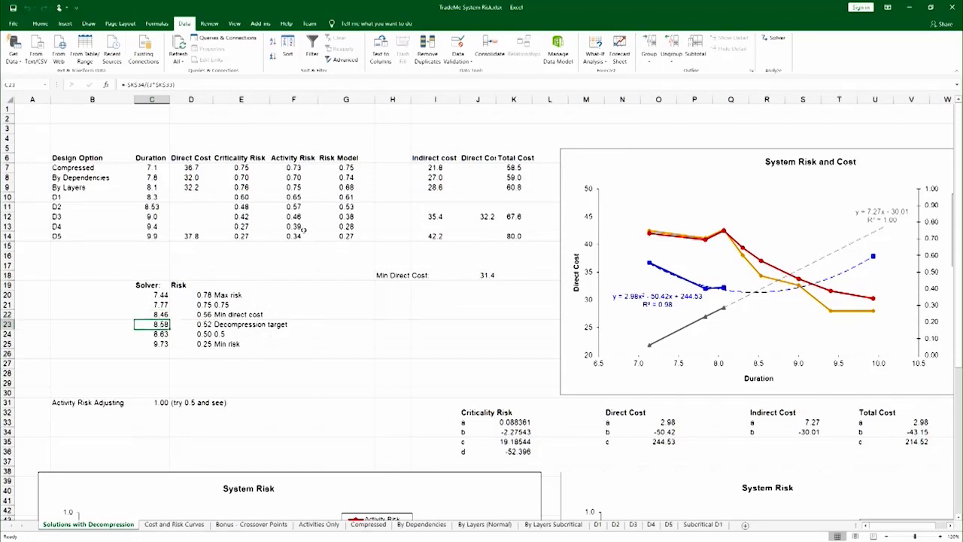
key("Down")
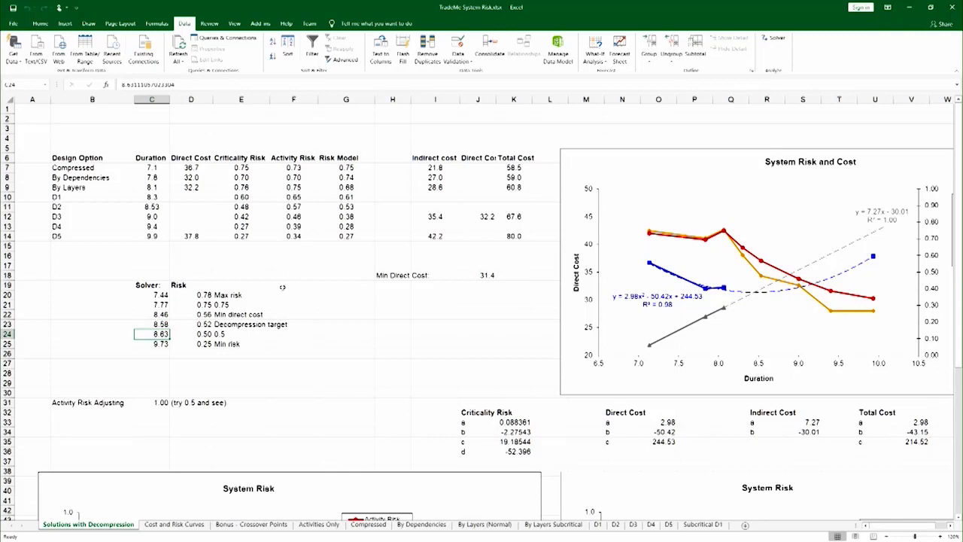
left_click(187, 343)
left_click(158, 340)
left_click(249, 374)
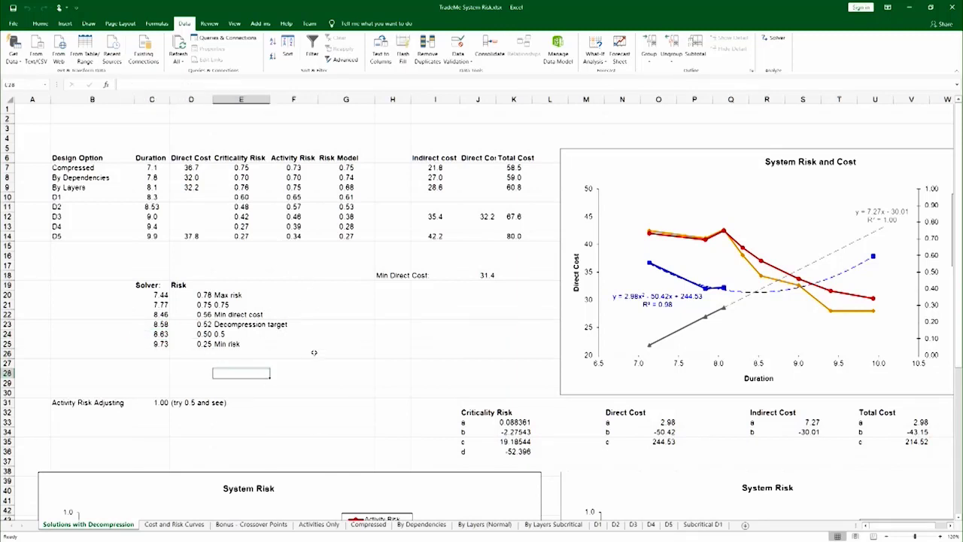
Examine the cross-over formula in D11 on the Bonus - Crossover Points sheet alongside the Solutions with Decompression sheet it references.
left_click(250, 524)
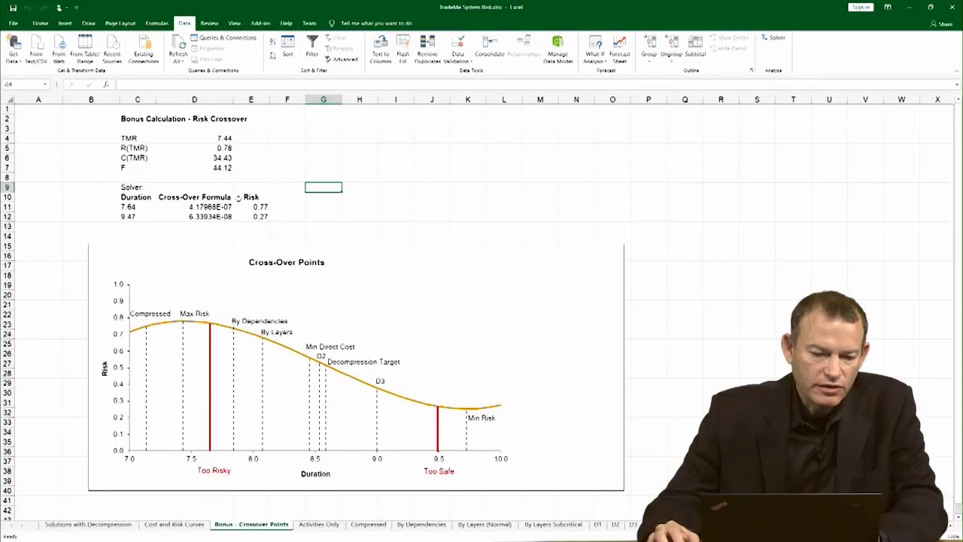
left_click(215, 207)
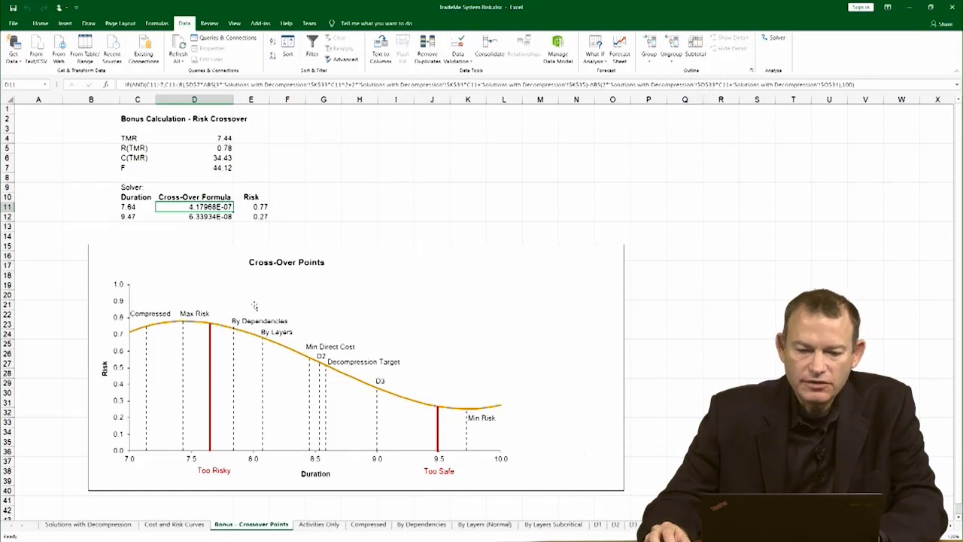
left_click(128, 524)
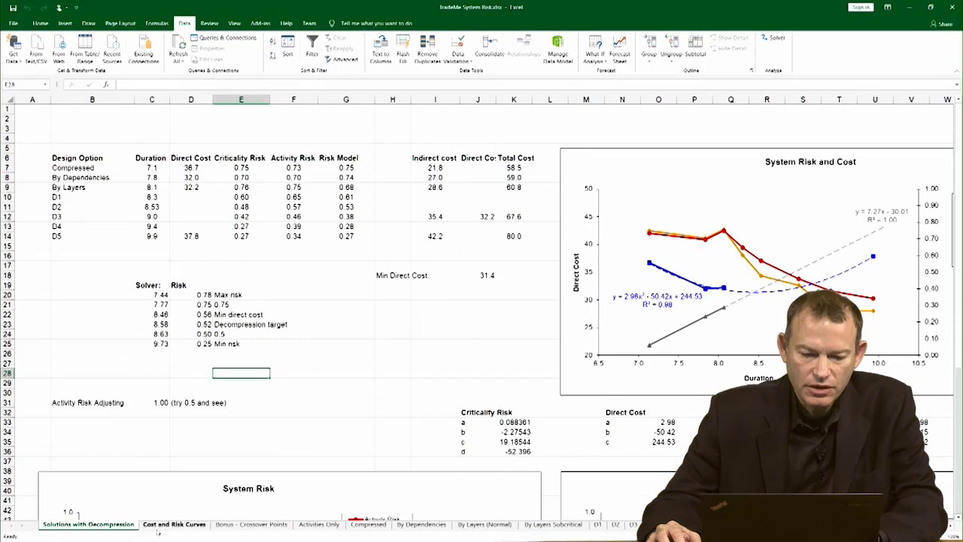
left_click(254, 524)
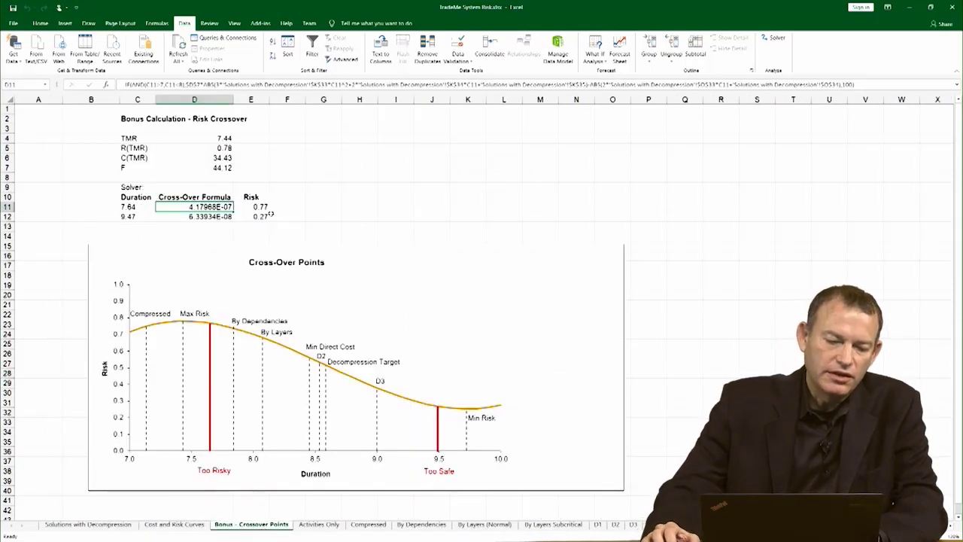
Compare the cross-over formulas in D12 and D11 on the Bonus - Crossover Points sheet.
left_click(371, 149)
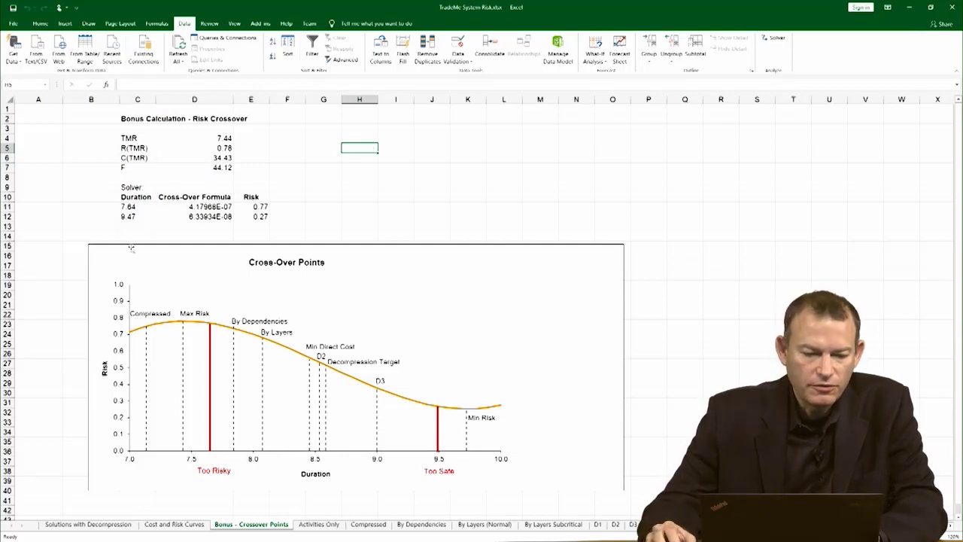
left_click(193, 216)
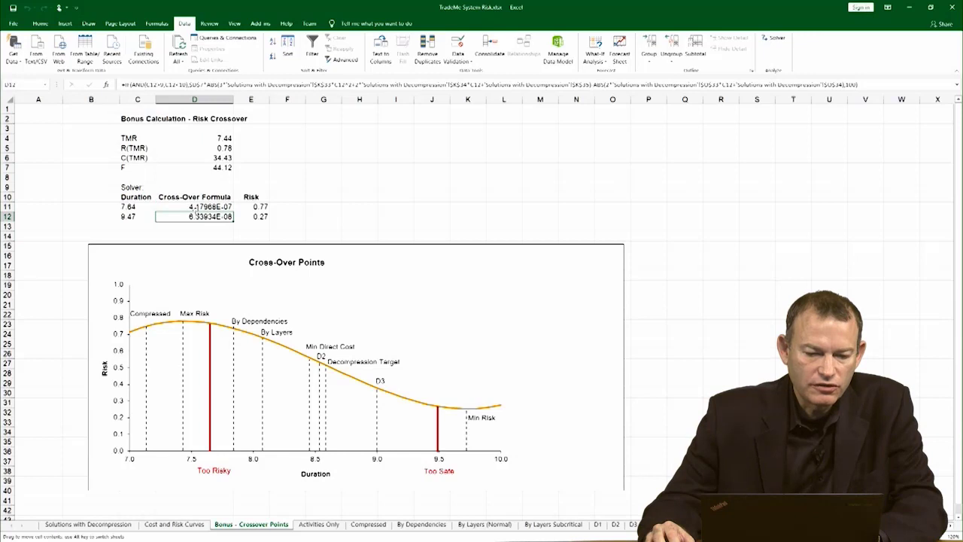
left_click(201, 206)
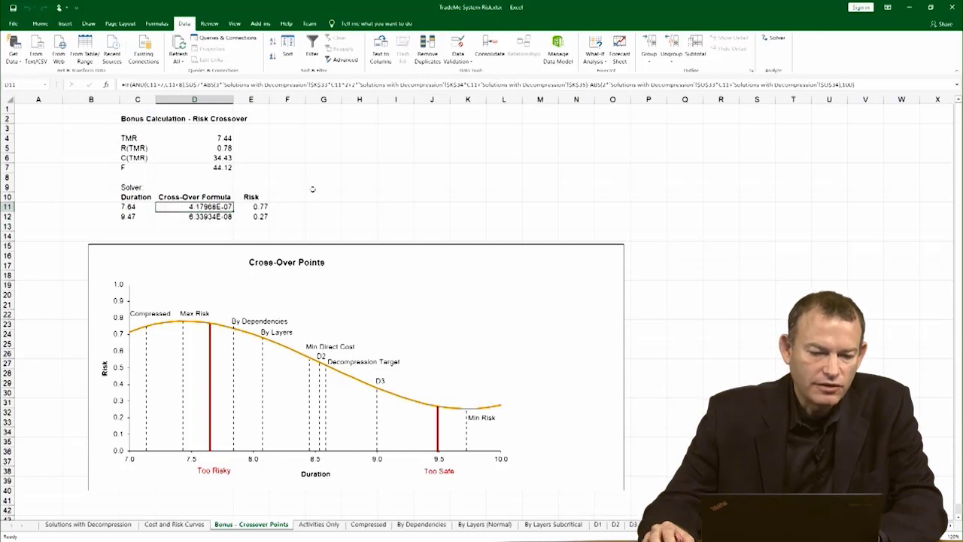